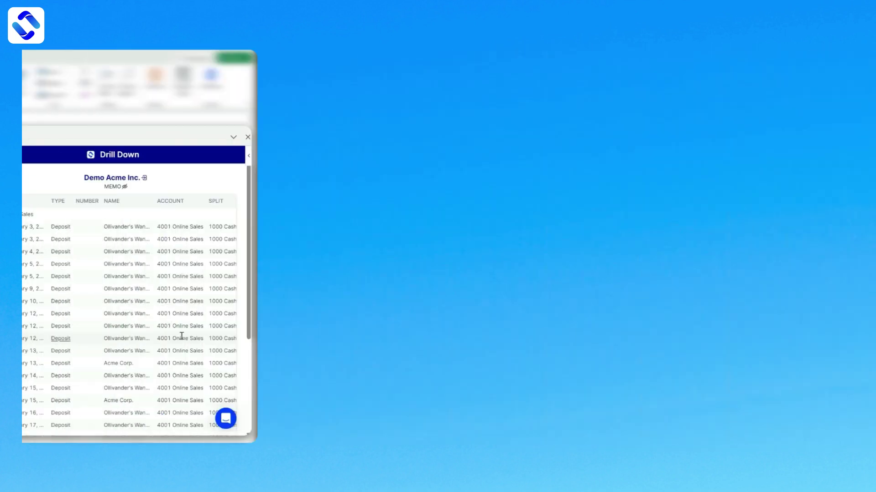
Leave the intro demo report and bring up the blank workbook on Sheet1
scroll(693, 336, right, 5)
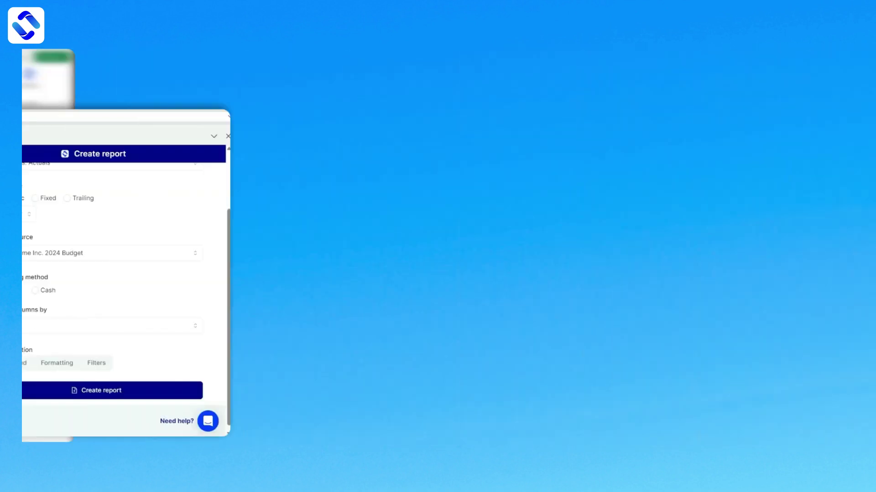
scroll(350, 295, right, 5)
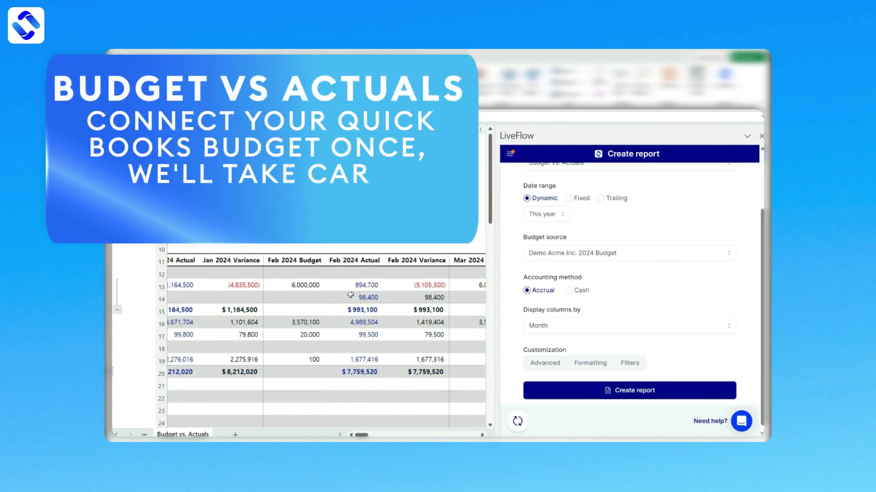
scroll(350, 295, right, 5)
scroll(351, 295, left, 10)
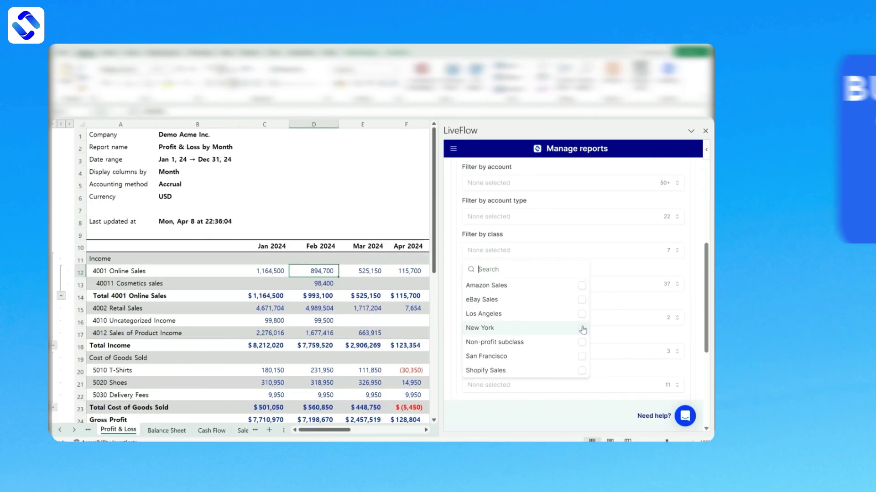
click(582, 329)
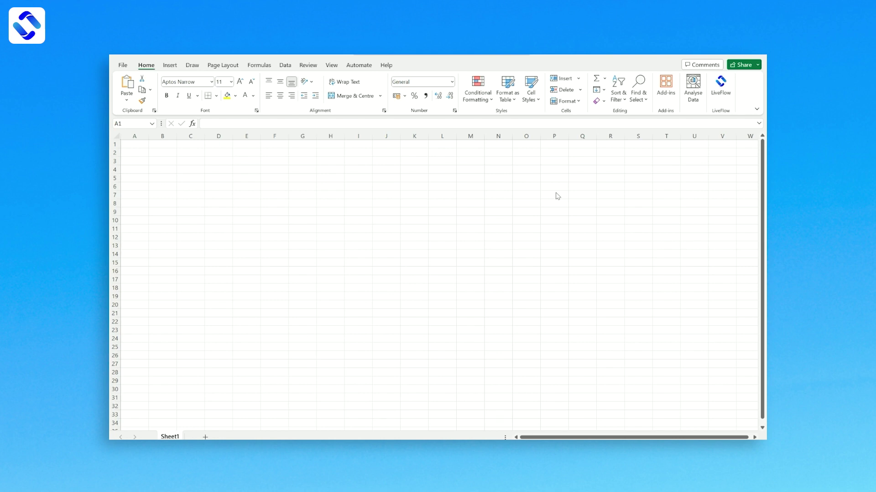
Open LiveFlow and generate a 2024 Profit & Loss by Month report for Demo Acme Inc
click(725, 95)
click(725, 95)
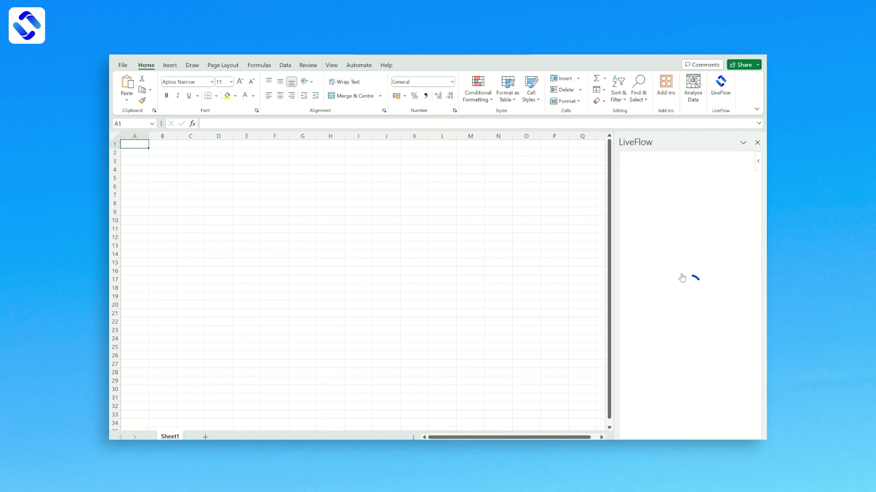
scroll(682, 277, down, 2)
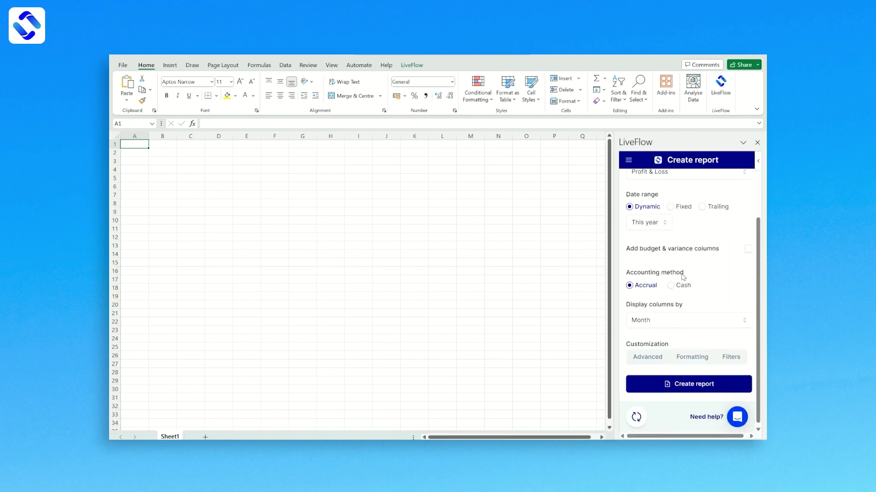
scroll(683, 277, up, 2)
scroll(689, 264, down, 2)
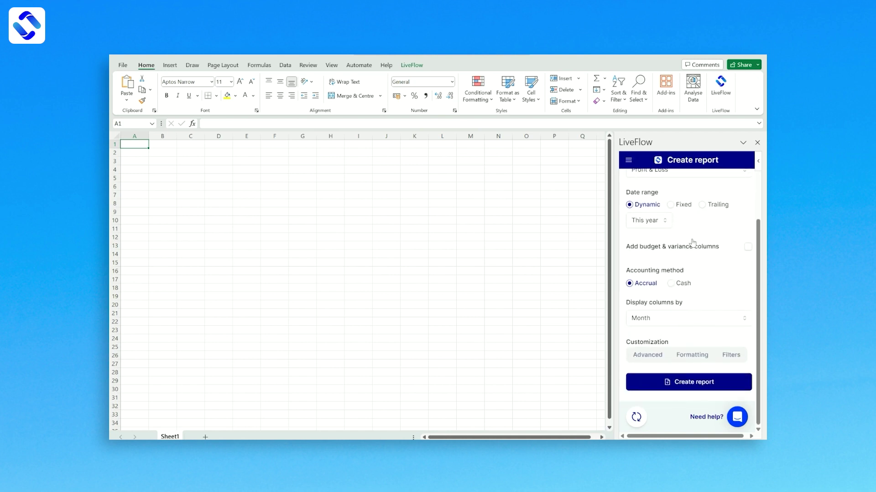
scroll(692, 242, up, 1)
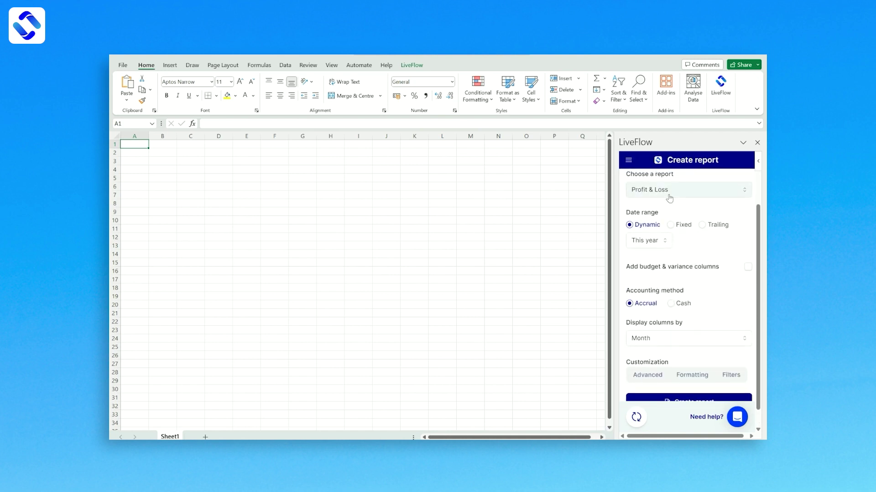
scroll(702, 302, down, 1)
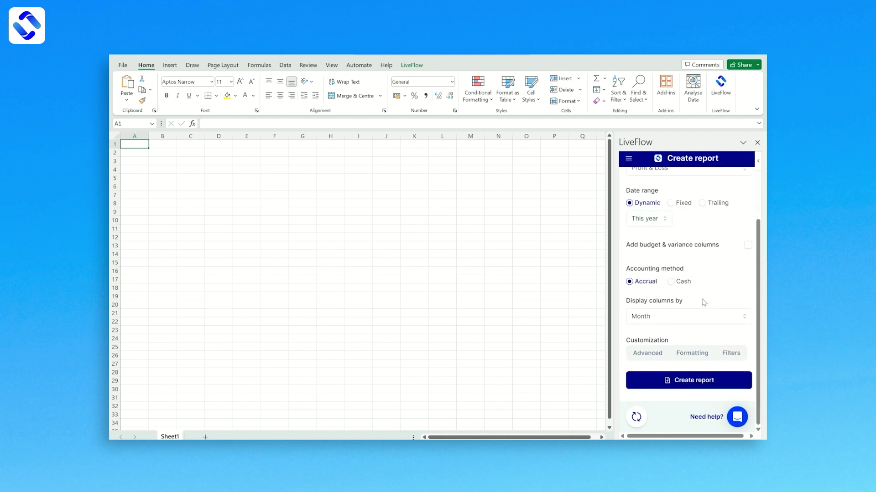
click(677, 385)
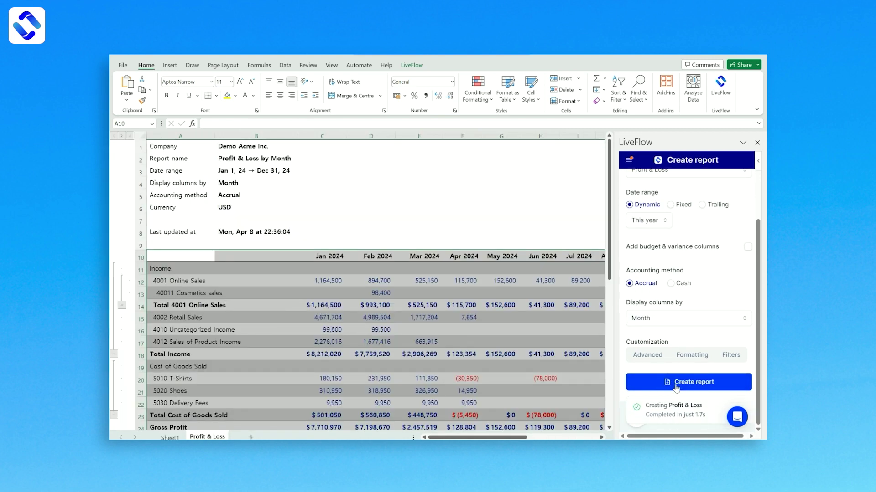
Create a Balance Sheet report with columns displayed by Month
click(687, 251)
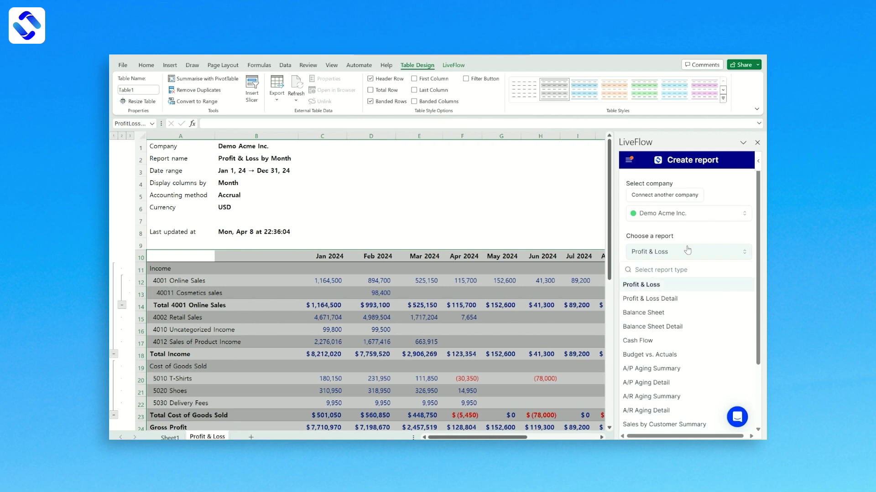
click(665, 312)
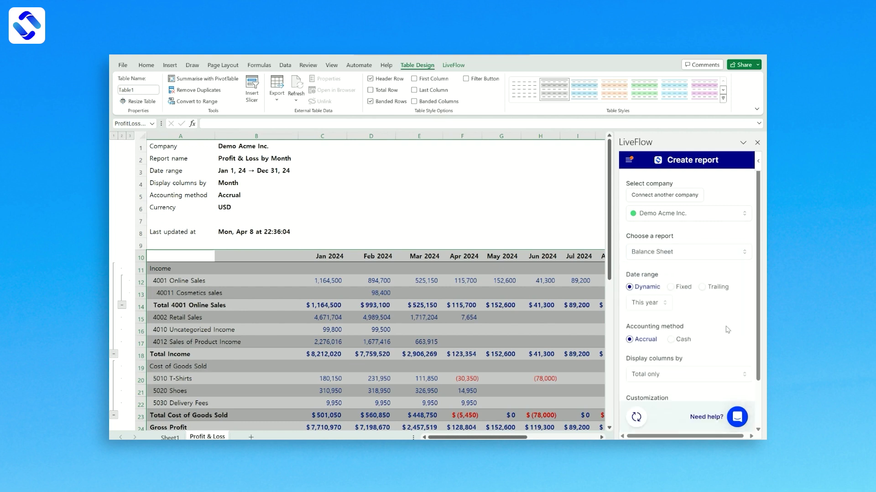
scroll(706, 302, down, 2)
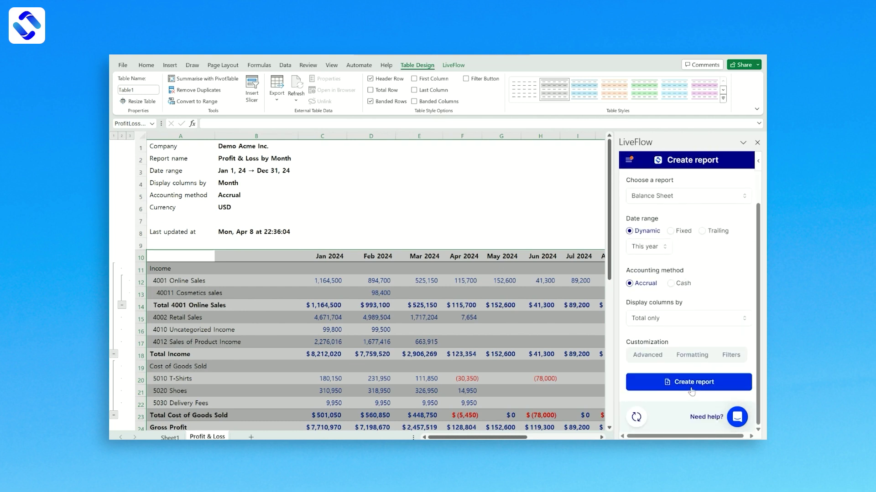
click(656, 322)
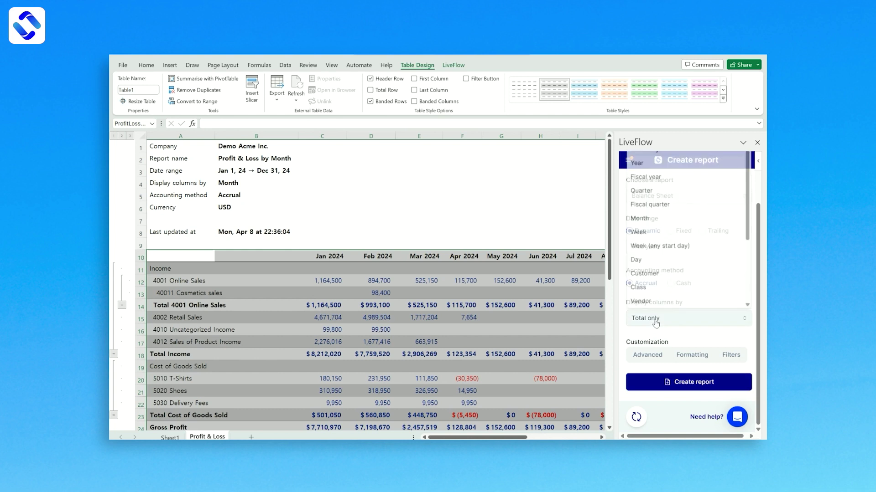
click(641, 219)
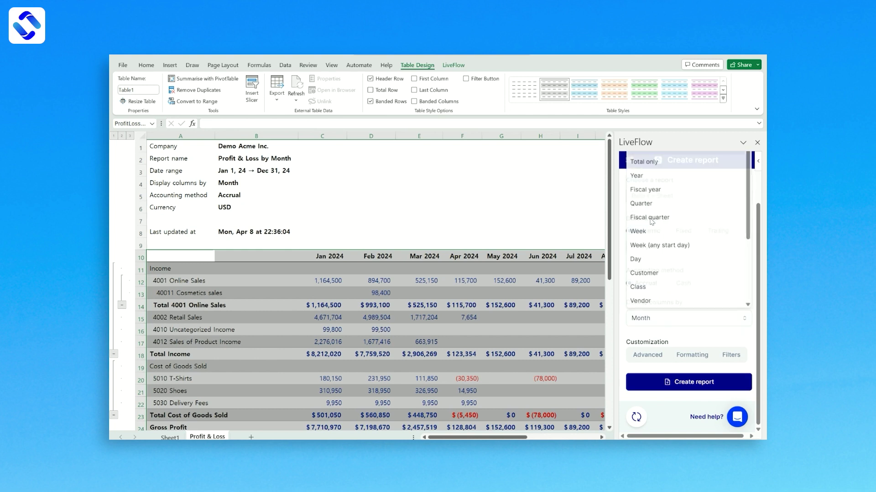
click(684, 388)
Create a Cash Flow report with columns displayed by Month
click(677, 196)
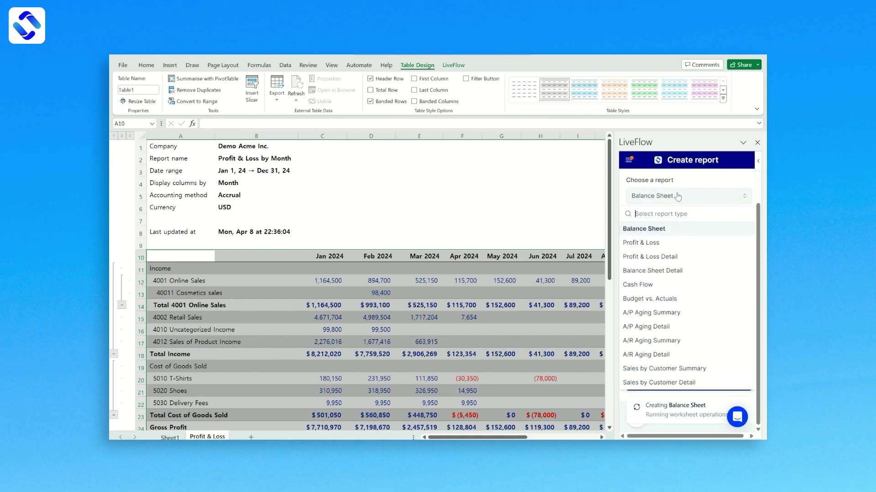
click(656, 284)
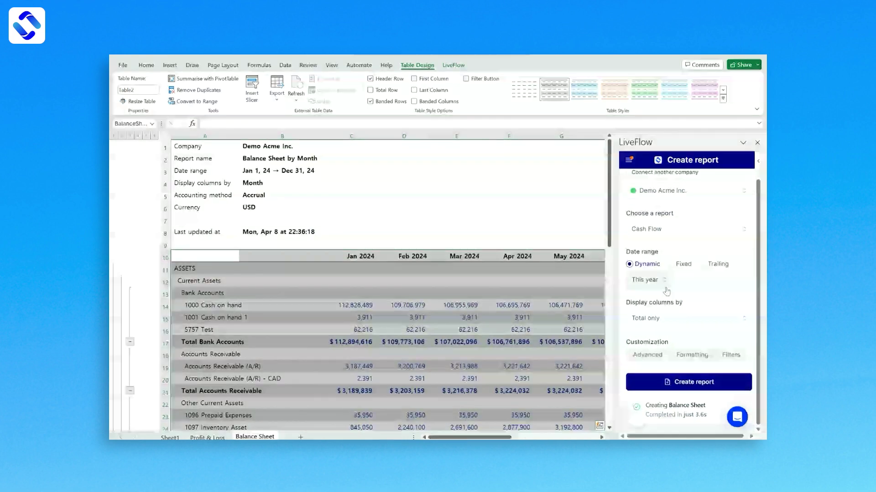
click(683, 316)
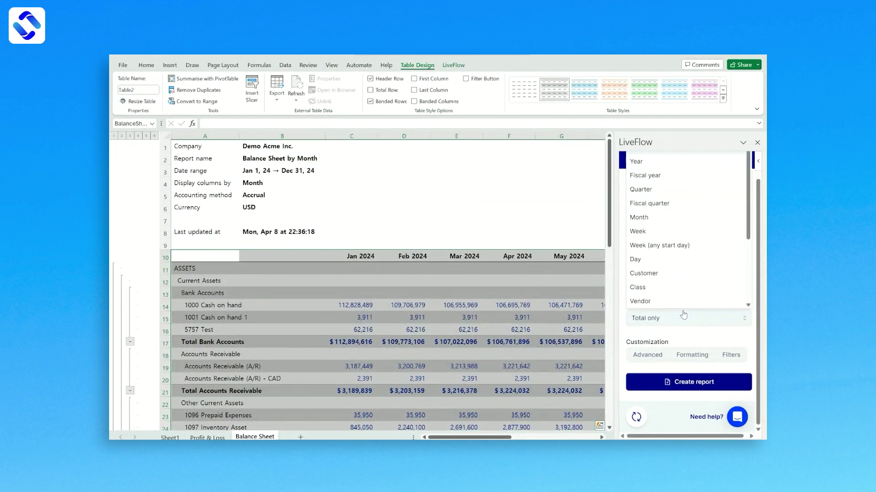
click(653, 218)
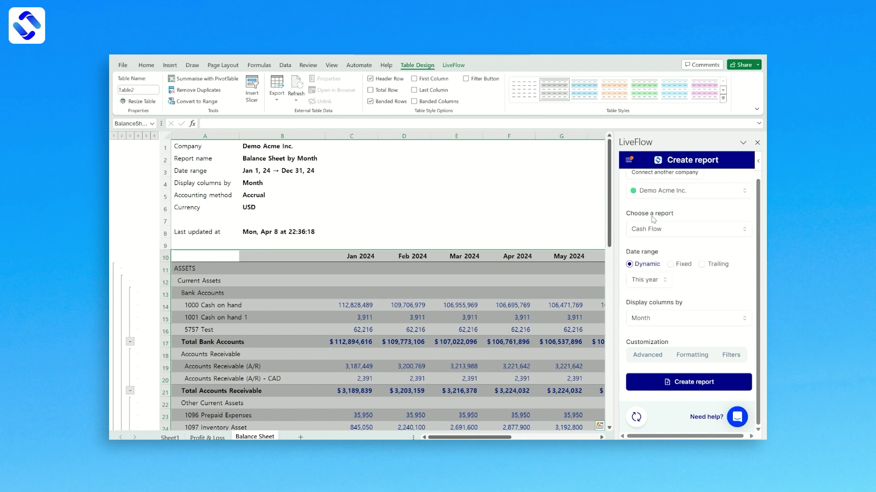
click(688, 382)
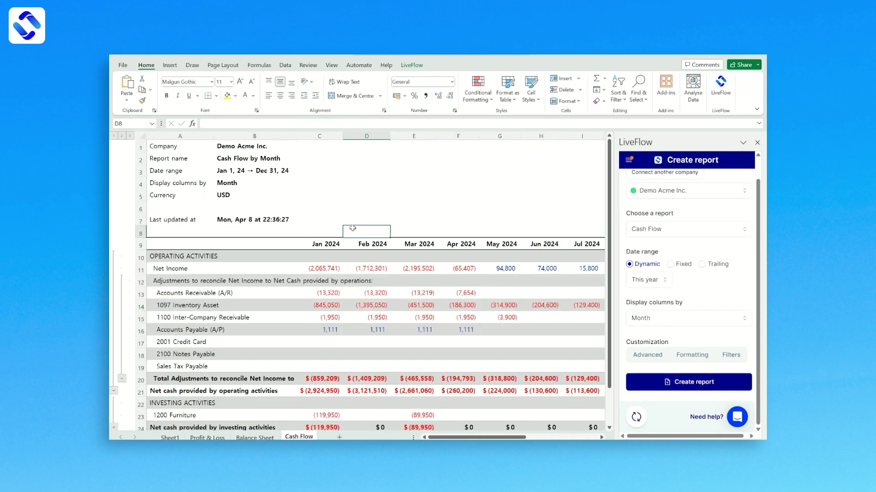
Create a 2024 Sales by Customer Summary by Month report and check its $47,311 total
click(693, 239)
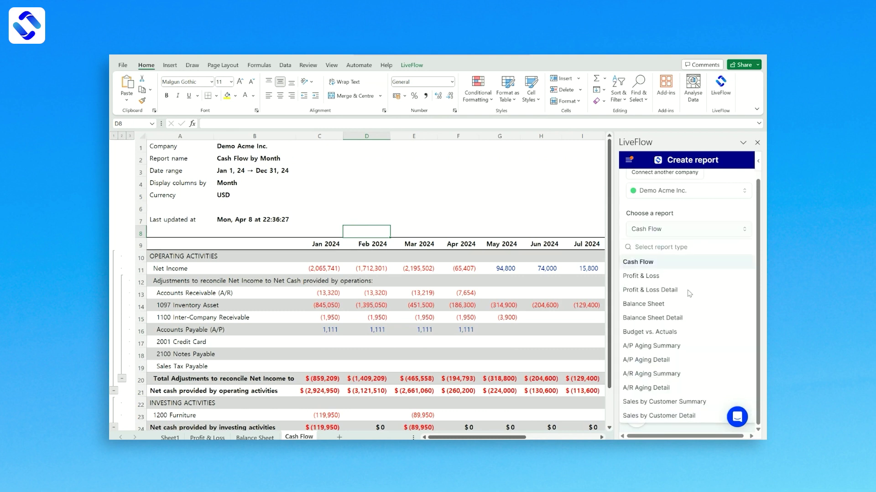
scroll(694, 360, down, 2)
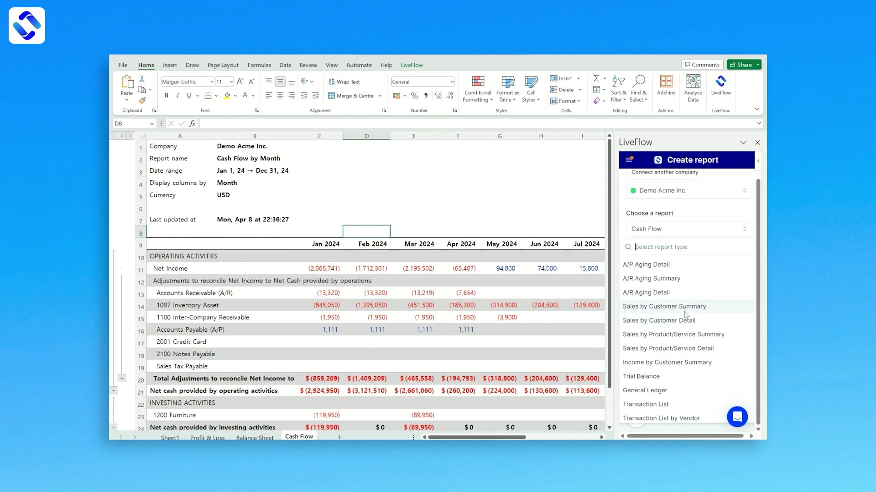
click(684, 311)
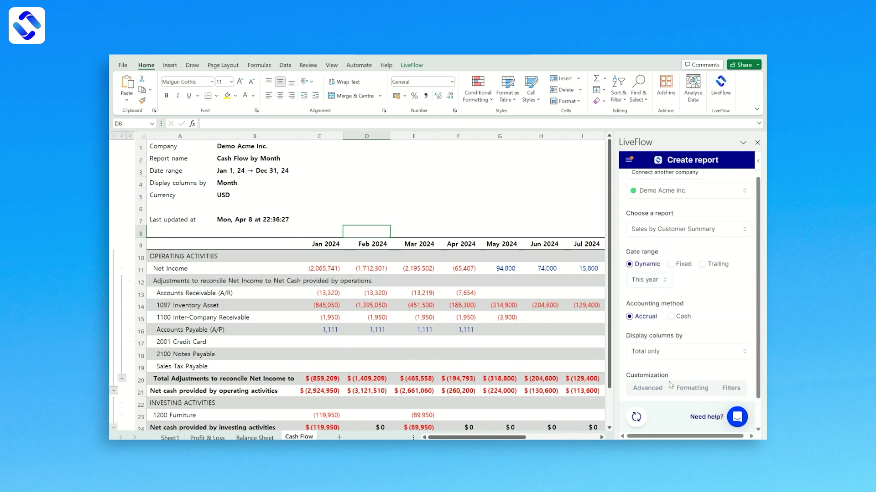
click(701, 351)
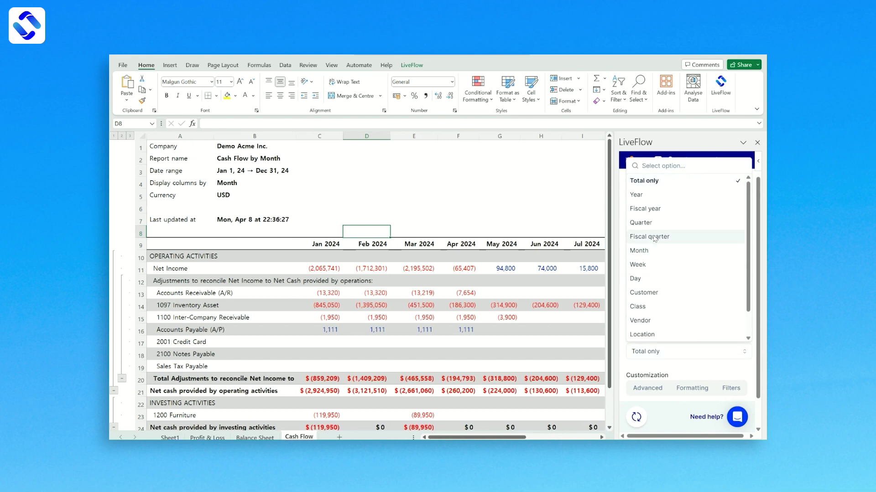
click(658, 252)
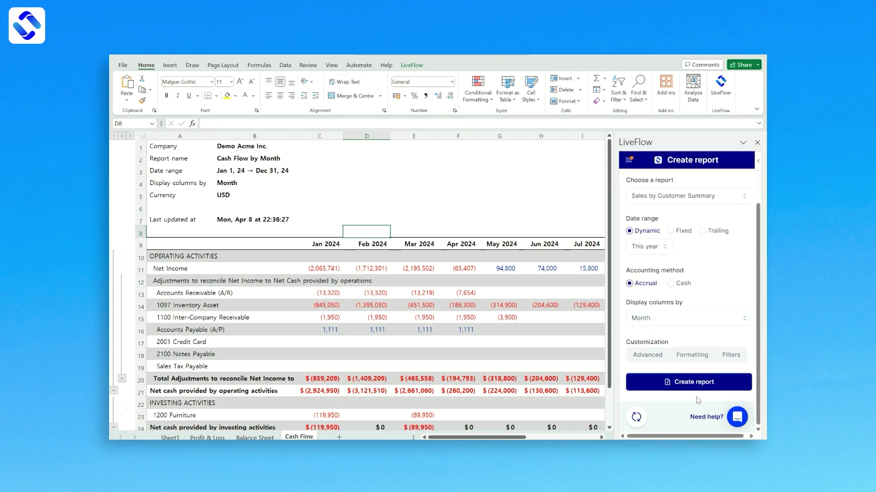
click(687, 383)
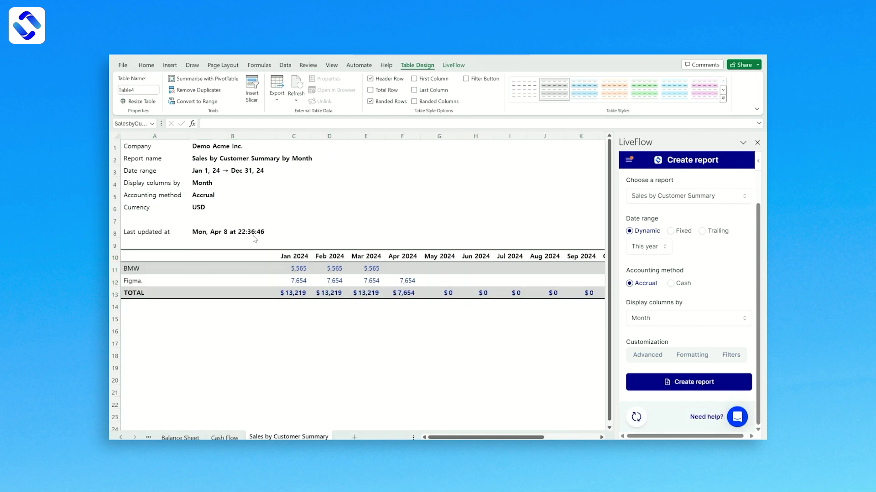
scroll(450, 242, right, 10)
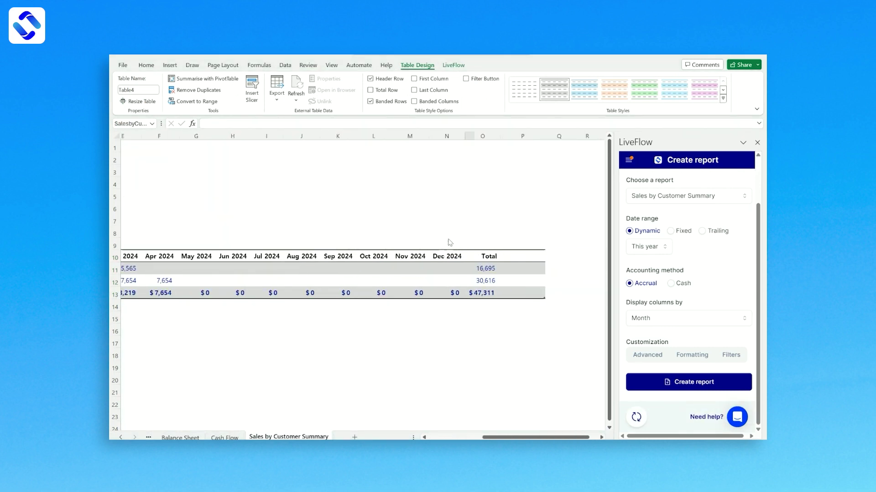
scroll(450, 242, left, 10)
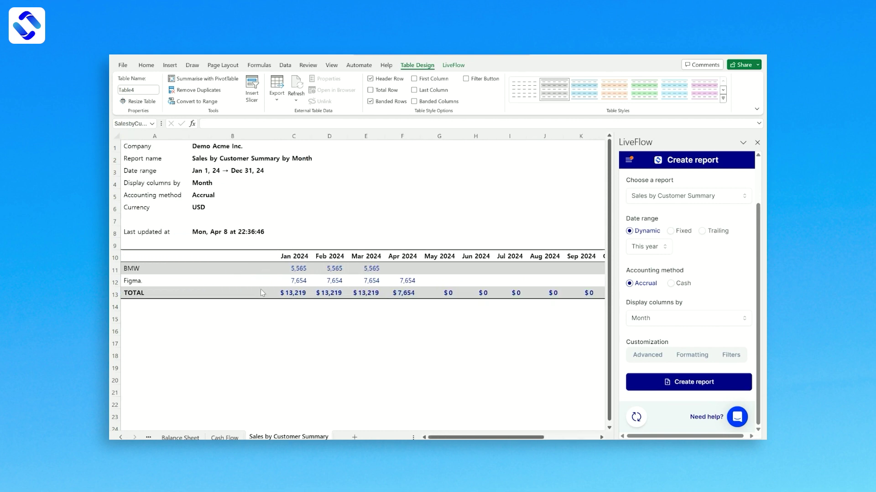
click(220, 302)
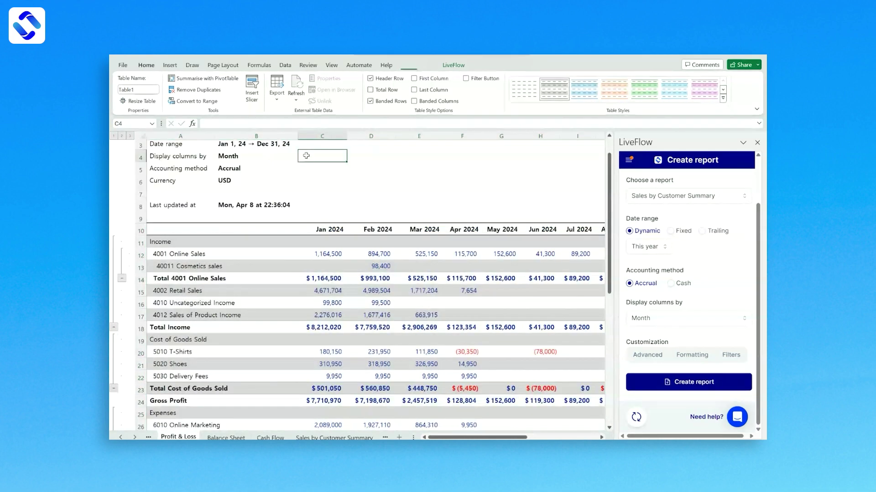
Drill down on February 2024 4001 Online Sales to list its transactions totalling $894,700
key(Down)
key(Down)
key(Down)
key(Down)
key(Down)
key(Down)
key(Down)
key(Down)
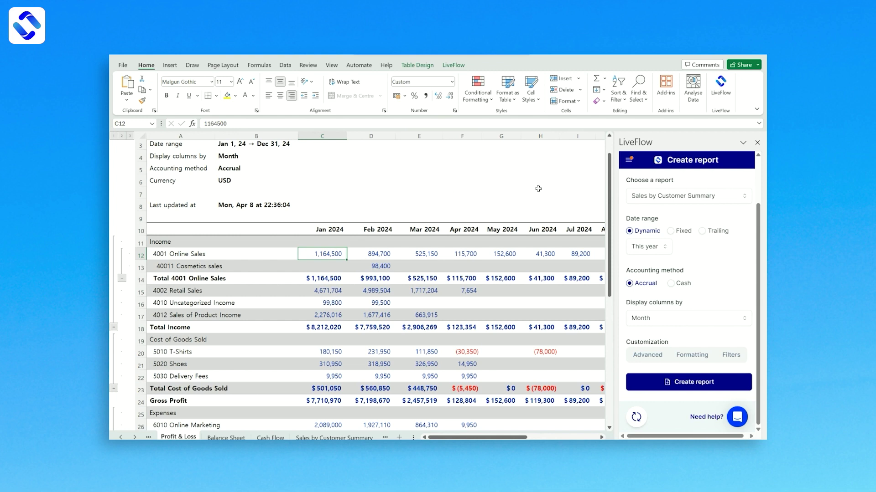
click(629, 160)
click(659, 211)
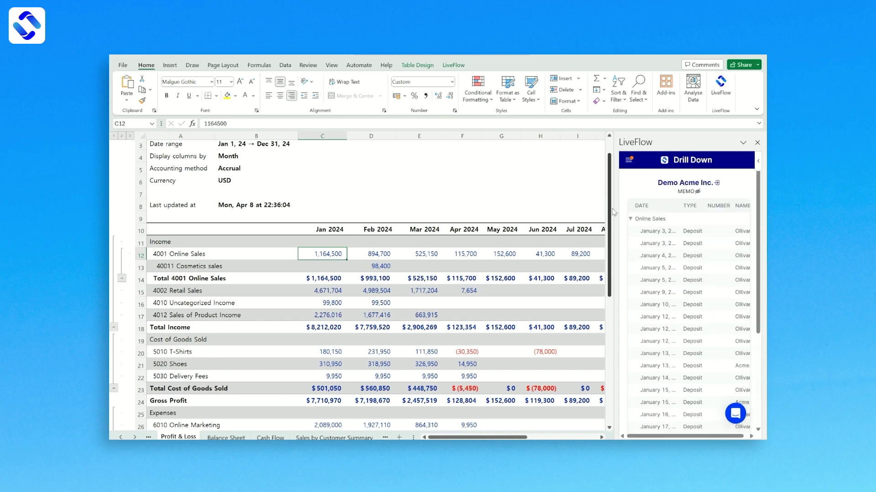
drag(614, 210, 496, 209)
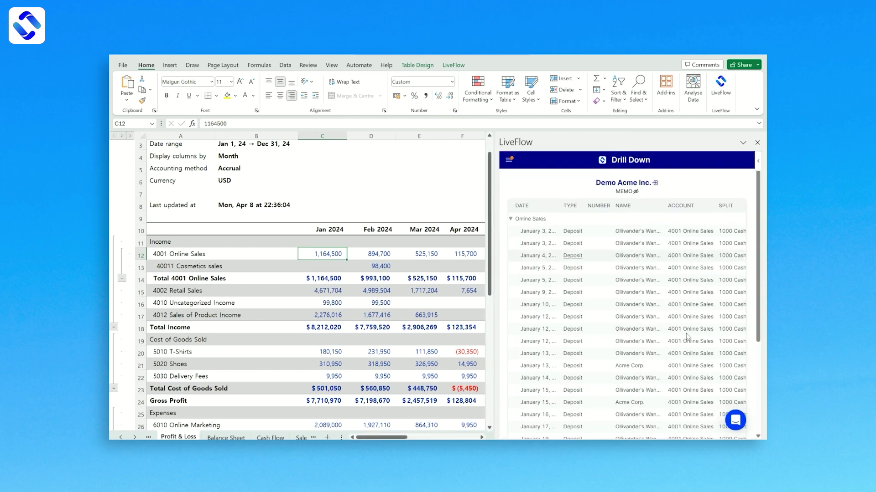
scroll(692, 339, down, 10)
scroll(692, 339, right, 5)
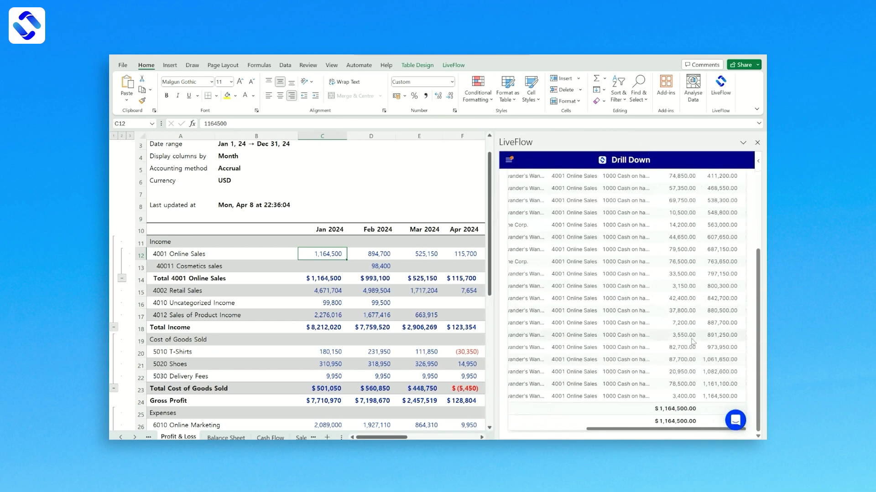
click(387, 198)
key(Down)
key(Down)
key(Down)
key(Down)
key(Down)
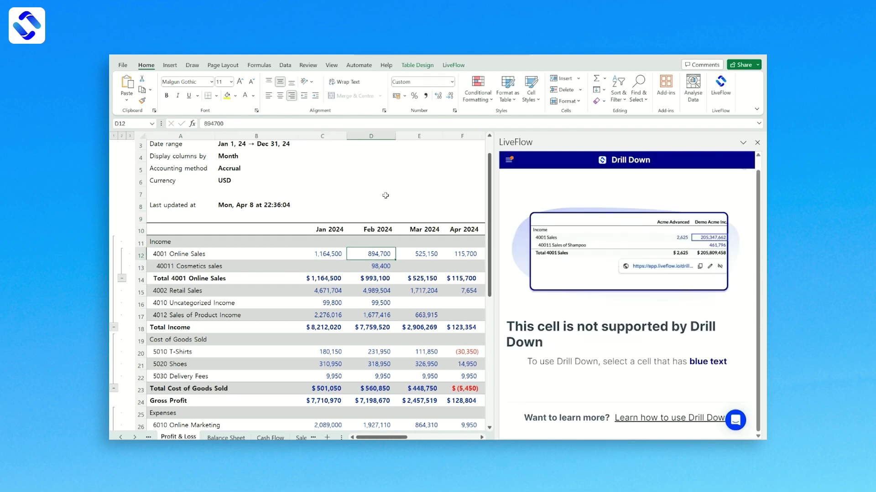
scroll(660, 249, right, 5)
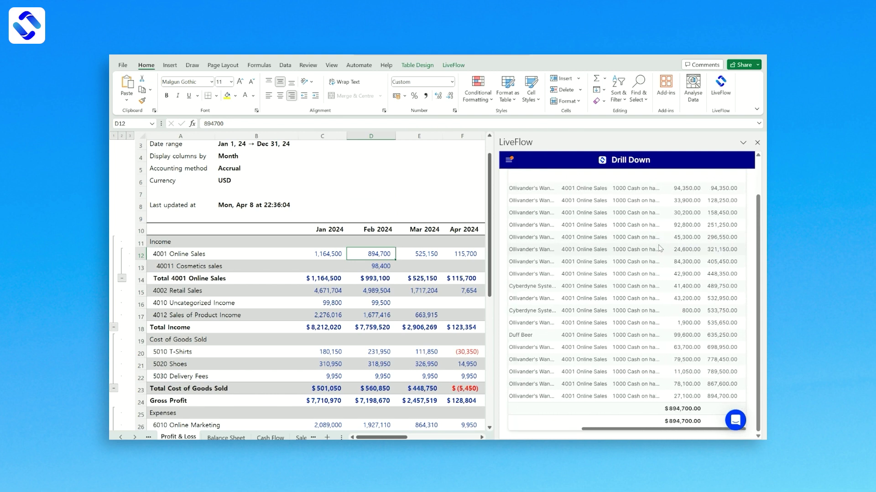
Open LiveFlow Manage reports and expand the Profit & Loss report's settings
click(507, 161)
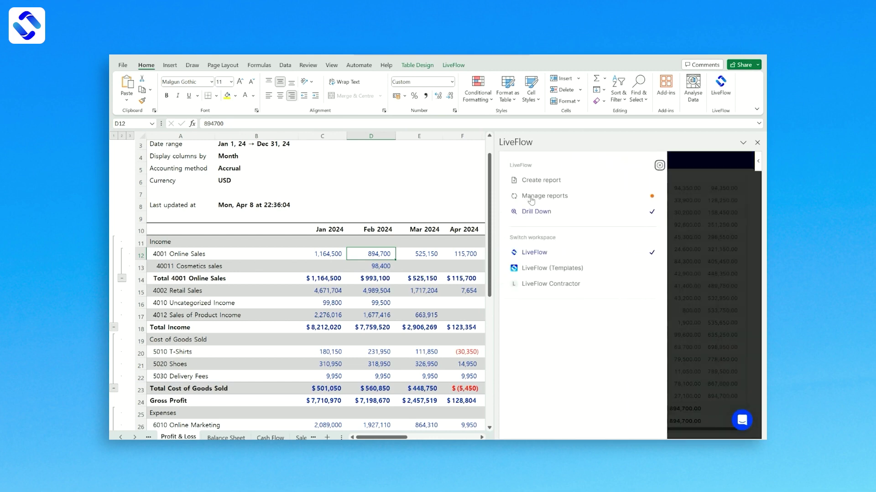
click(532, 196)
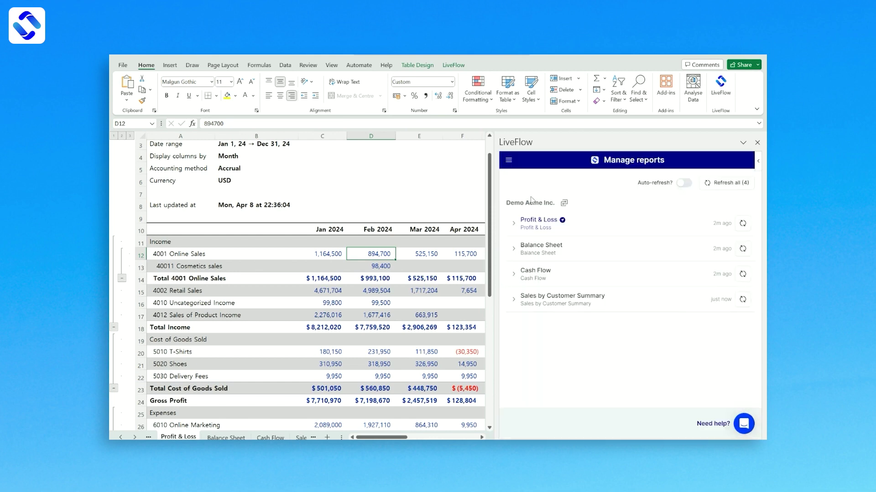
scroll(303, 209, up, 2)
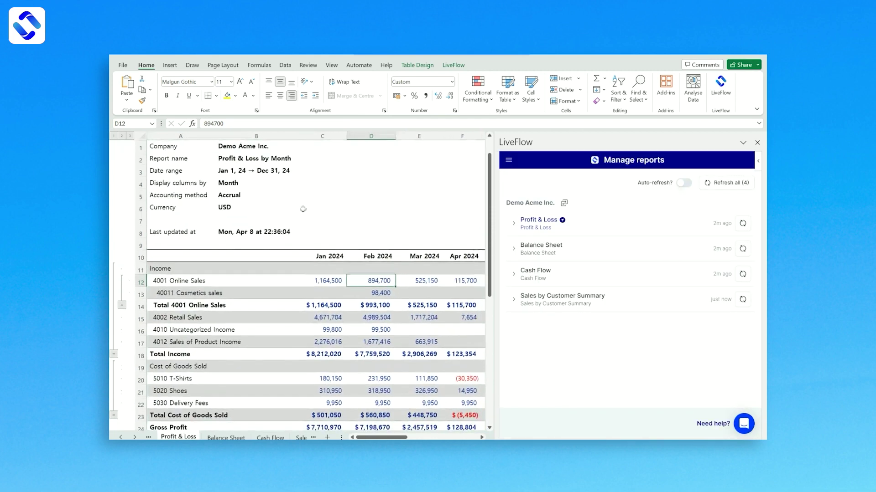
click(514, 222)
scroll(644, 322, down, 3)
scroll(645, 321, up, 3)
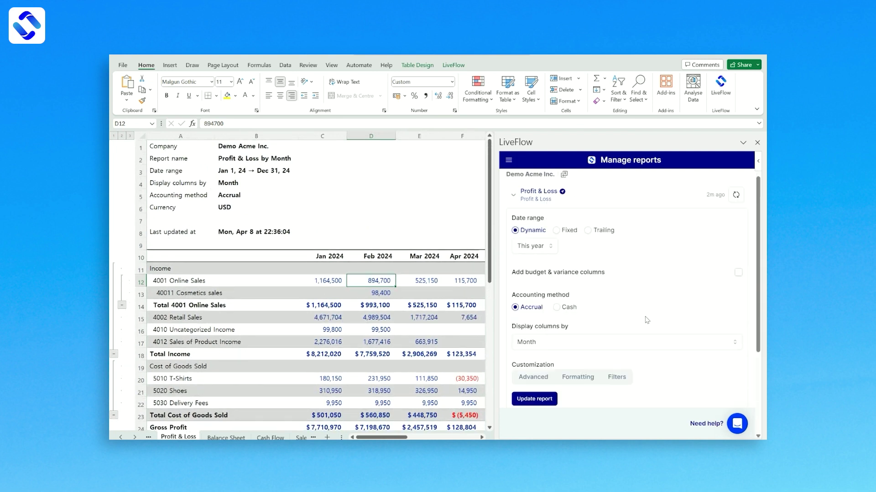
click(508, 159)
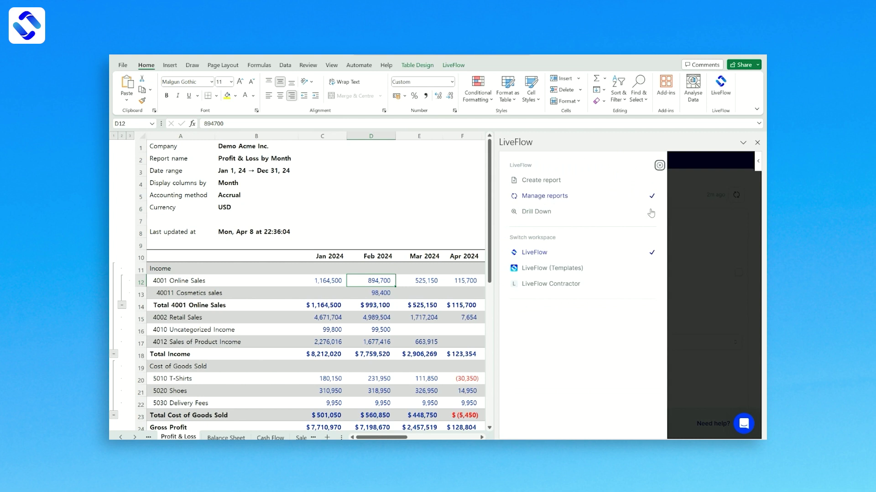
click(660, 165)
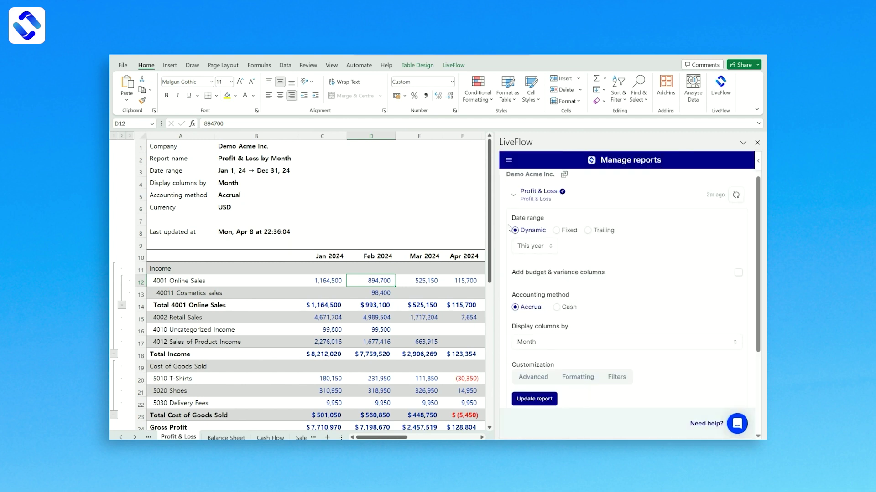
Filter the Profit & Loss by the New York class and update the report
scroll(610, 336, down, 2)
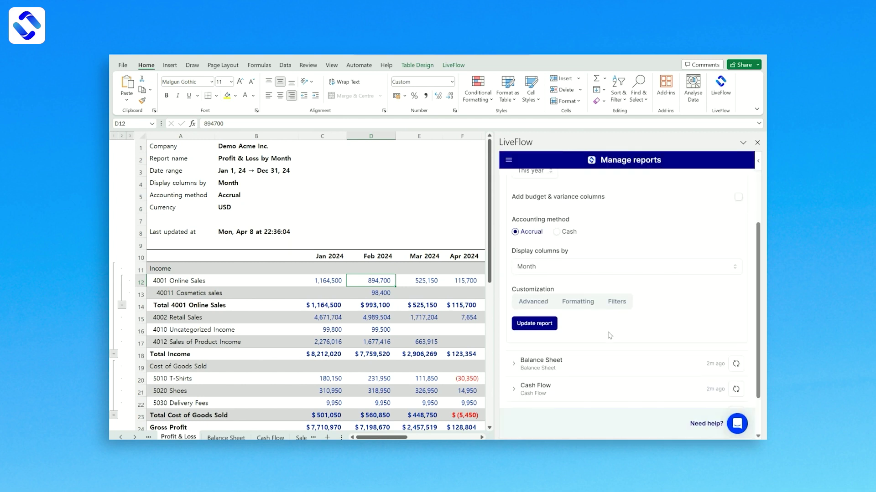
click(620, 302)
scroll(637, 352, down, 2)
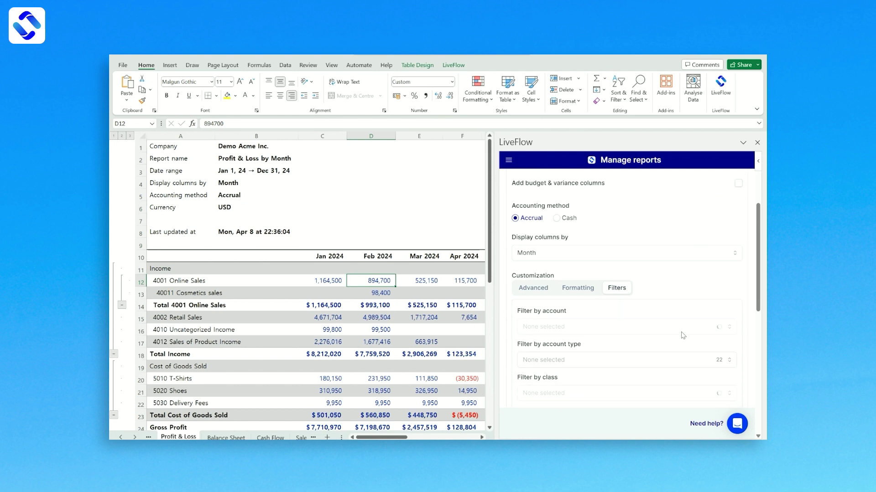
click(637, 350)
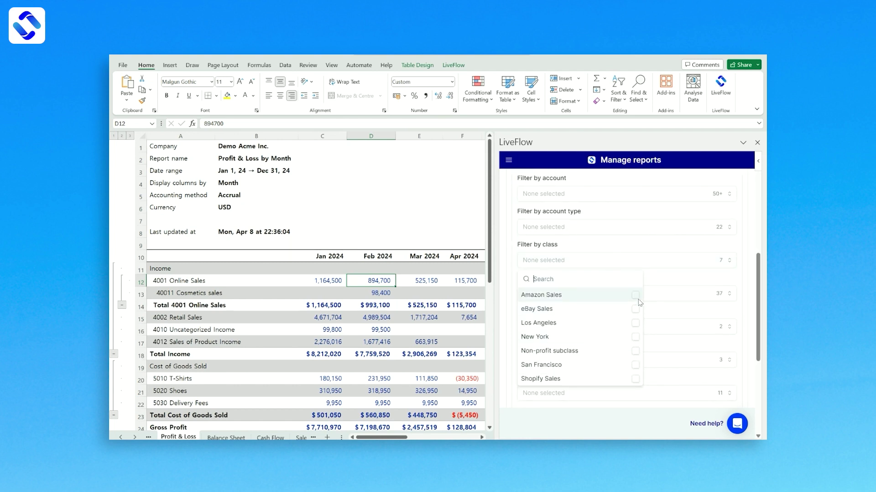
click(635, 337)
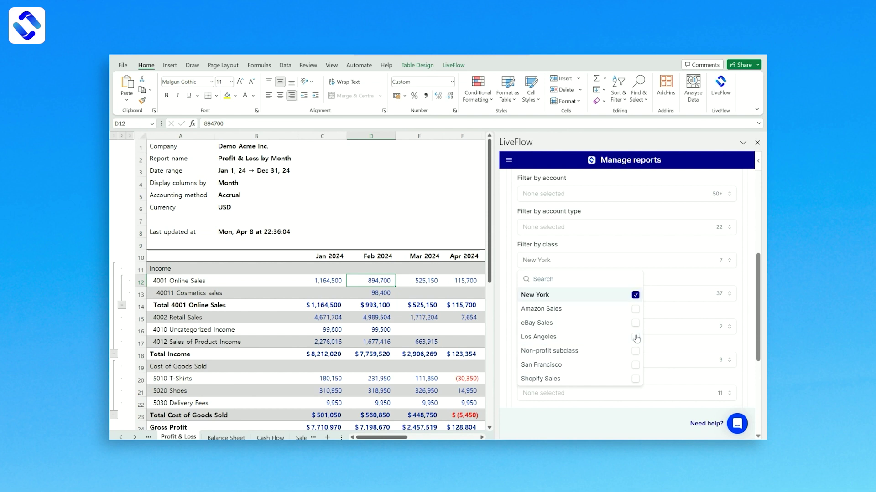
click(735, 324)
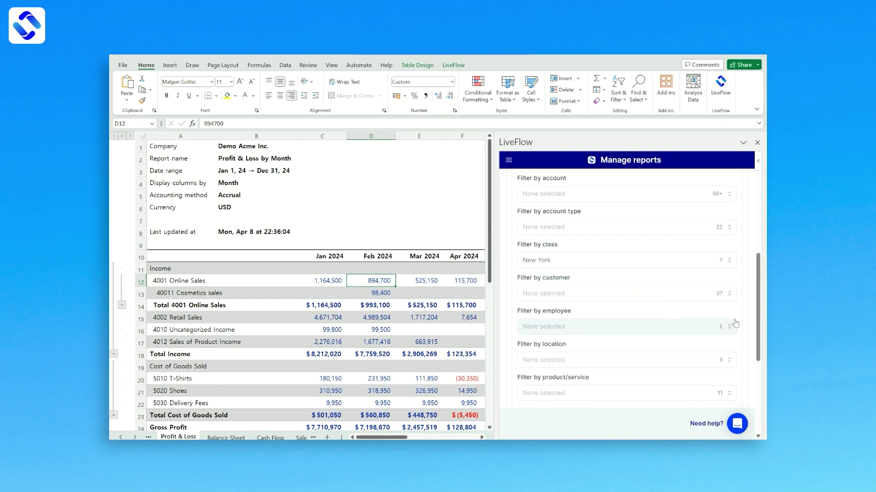
click(730, 326)
click(718, 306)
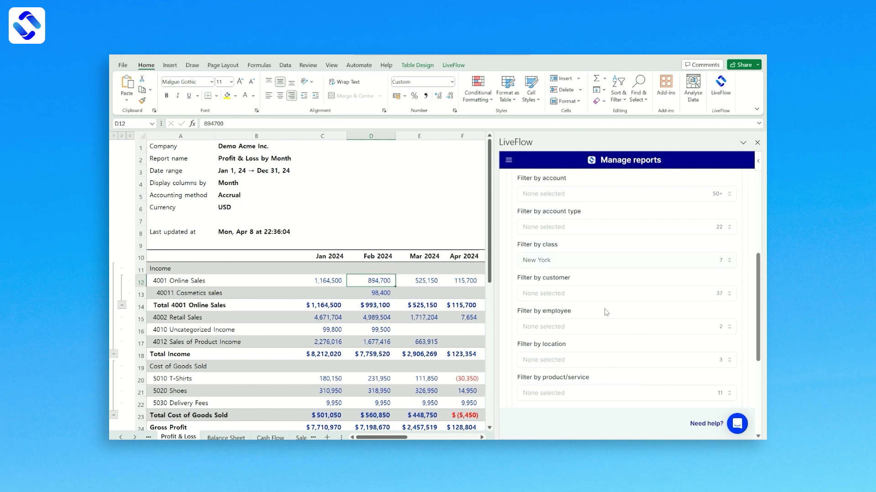
scroll(606, 313, down, 3)
click(553, 388)
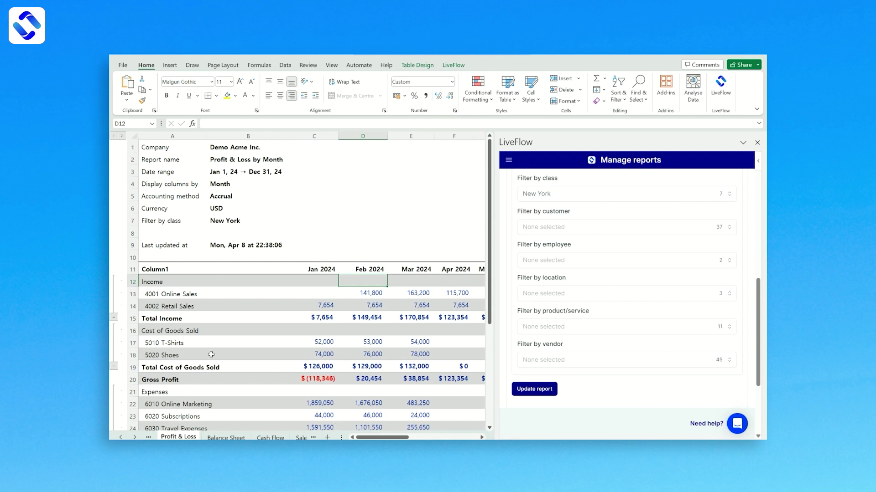
Add a Gross Margin row above Expenses with the formula =C20/C15 for January
click(128, 391)
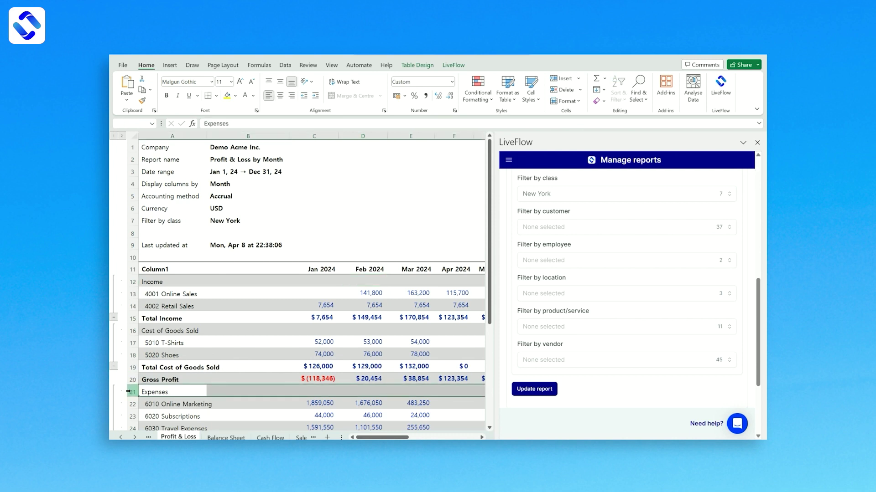
text(G)
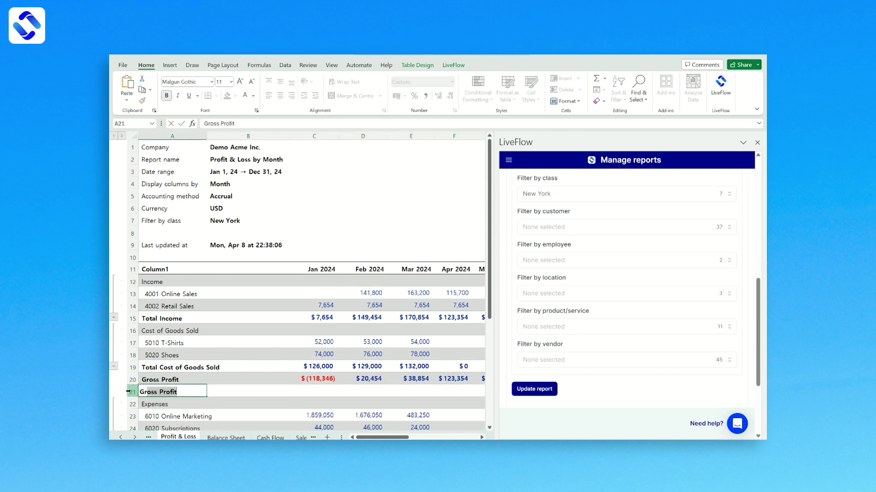
text(ross Margin)
key(Return)
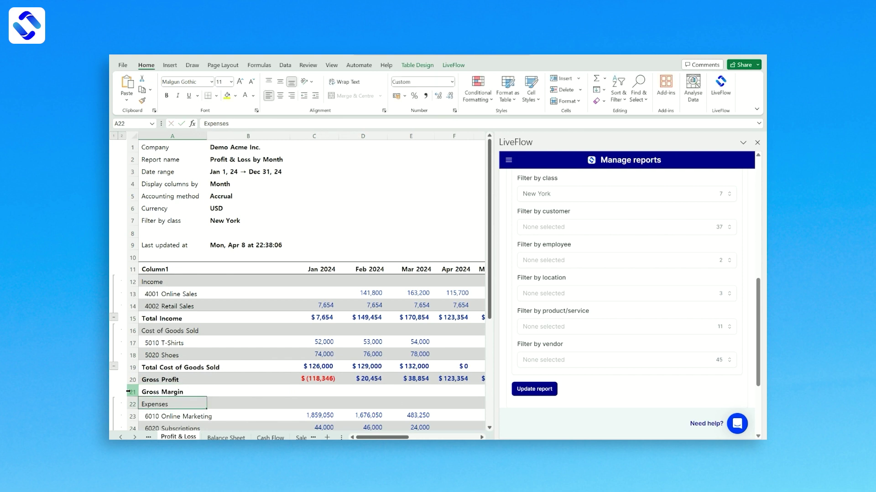
key(Up)
key(Right)
key(Right)
text(=)
key(Up)
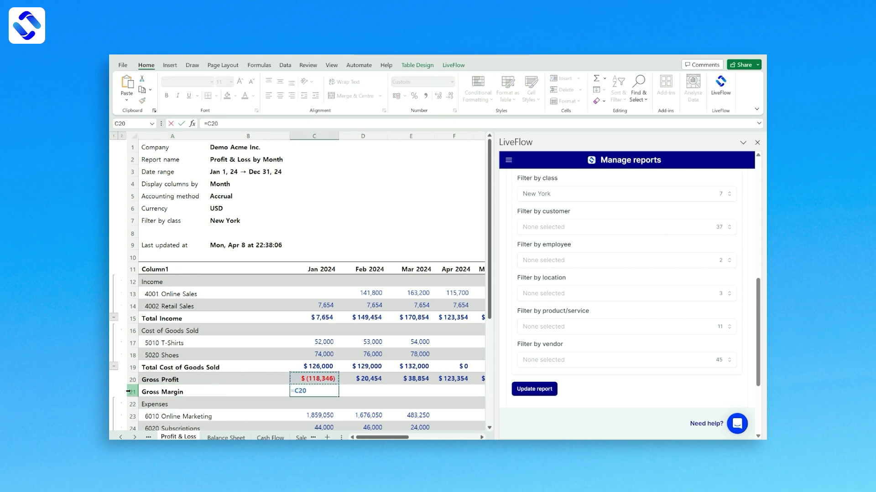
text(/)
key(Up)
key(Up)
key(Up)
key(Up)
key(Up)
key(Up)
key(Return)
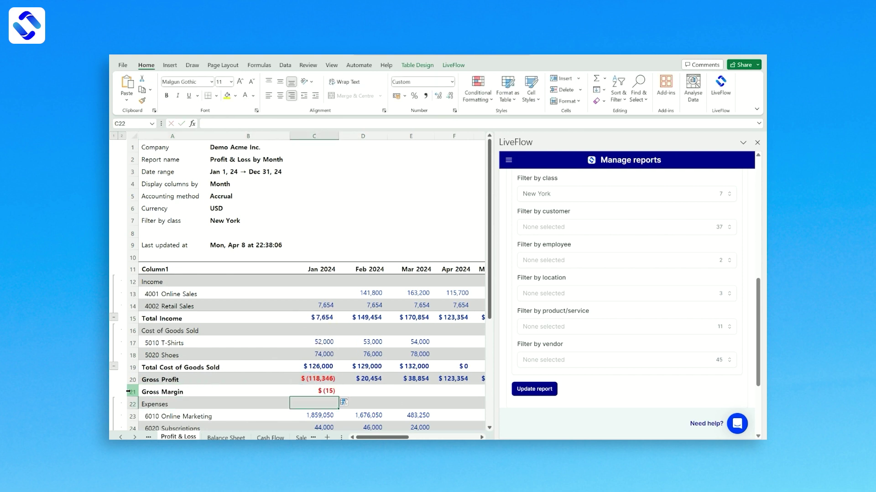
key(Up)
Fill the margin formula across all months, format as percentages, and shade the row yellow
key(ctrl+shift+Right)
key(ctrl+r)
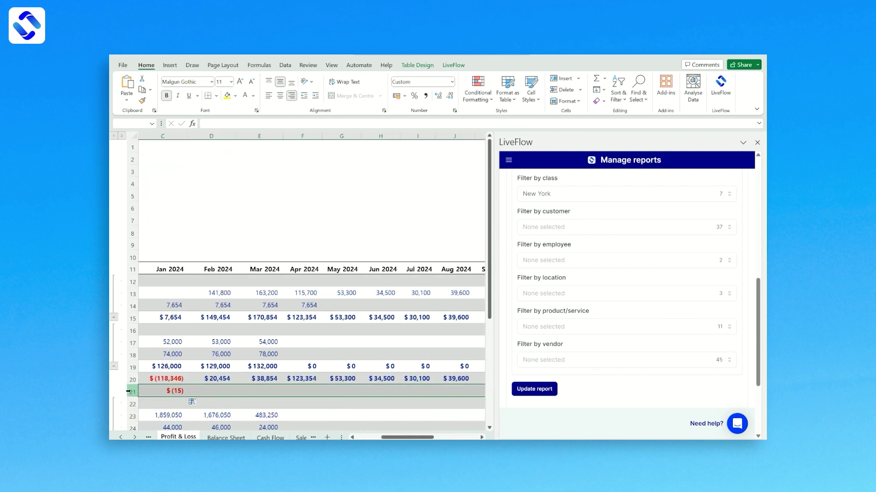
key(ctrl+shift+5)
key(Home)
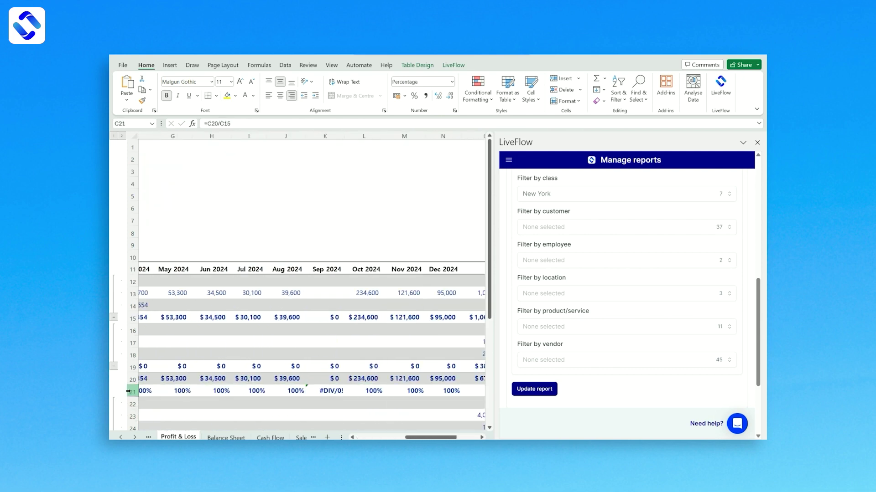
key(Right)
key(Right)
click(128, 391)
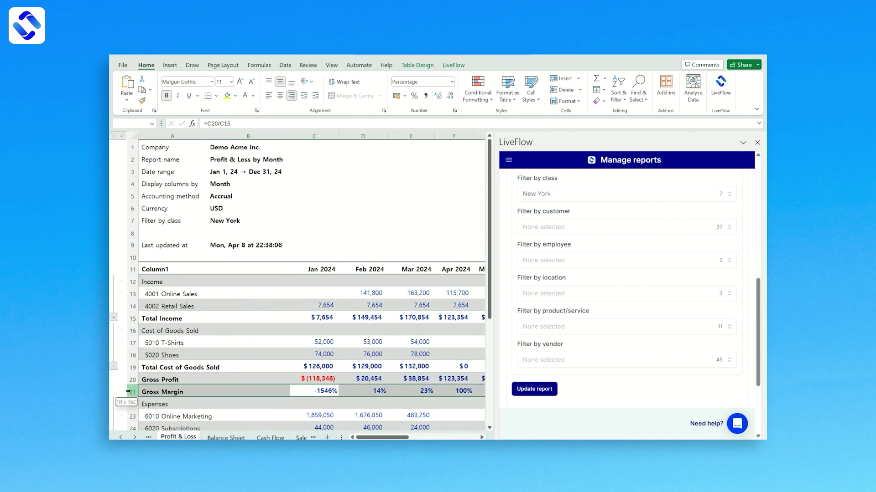
click(226, 96)
click(295, 208)
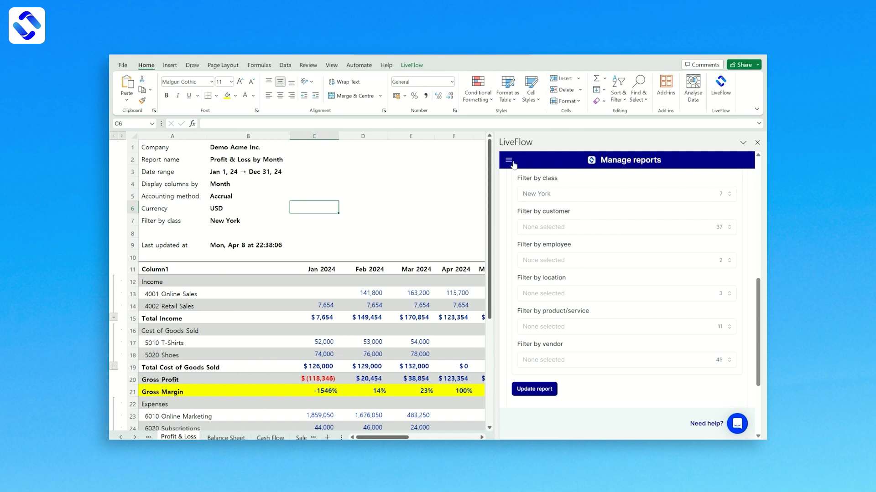
Swap the class filter from New York to eBay Sales and update, giving 100% Gross Margin Jan–Mar
scroll(597, 260, up, 4)
scroll(597, 260, down, 2)
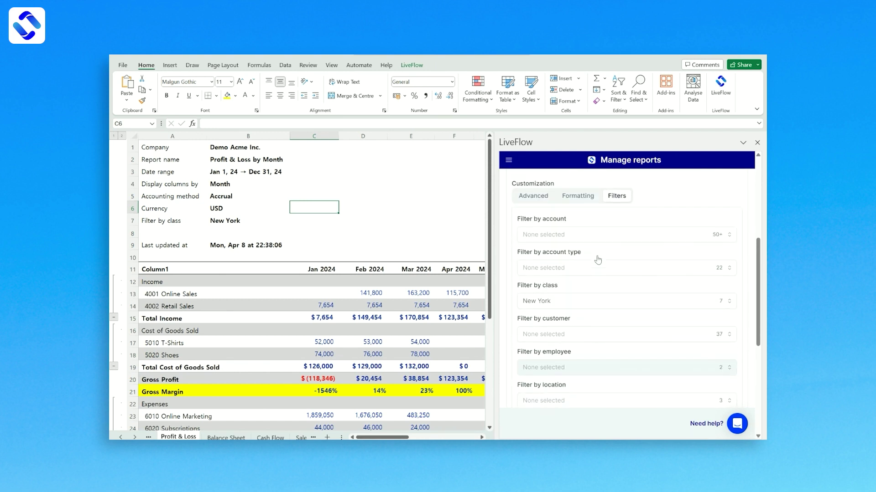
click(547, 305)
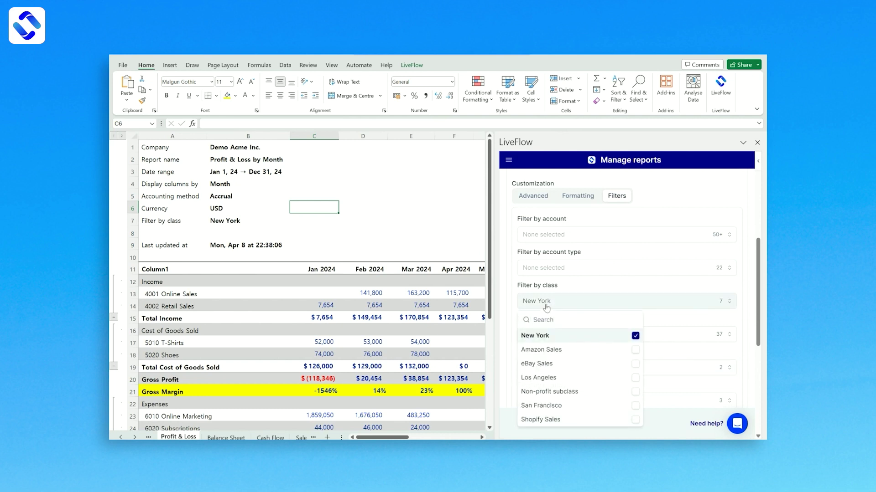
click(635, 337)
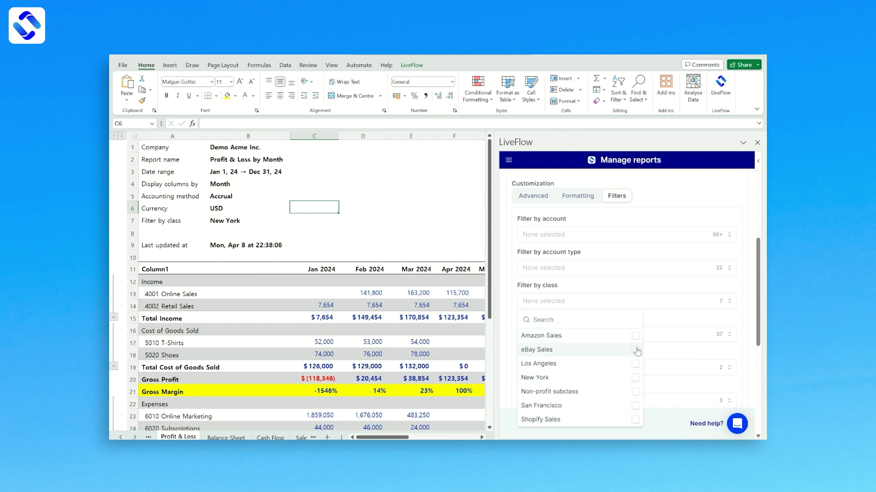
click(635, 351)
click(721, 325)
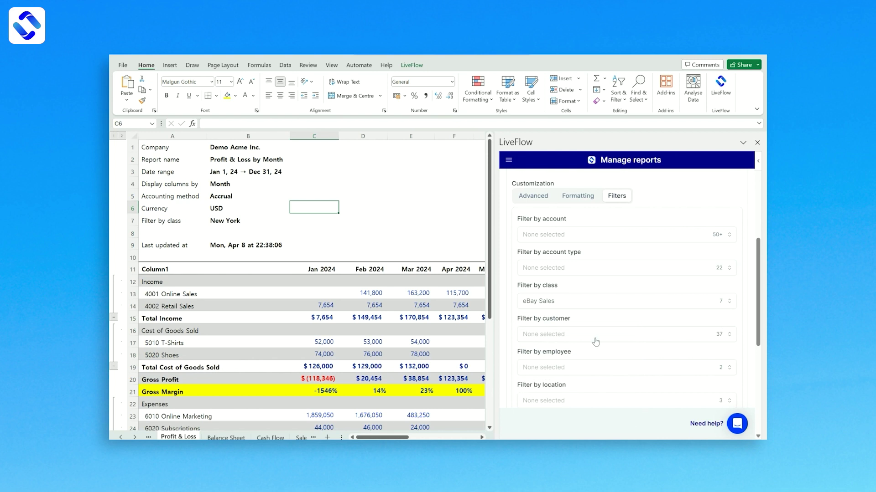
scroll(596, 342, down, 3)
click(534, 370)
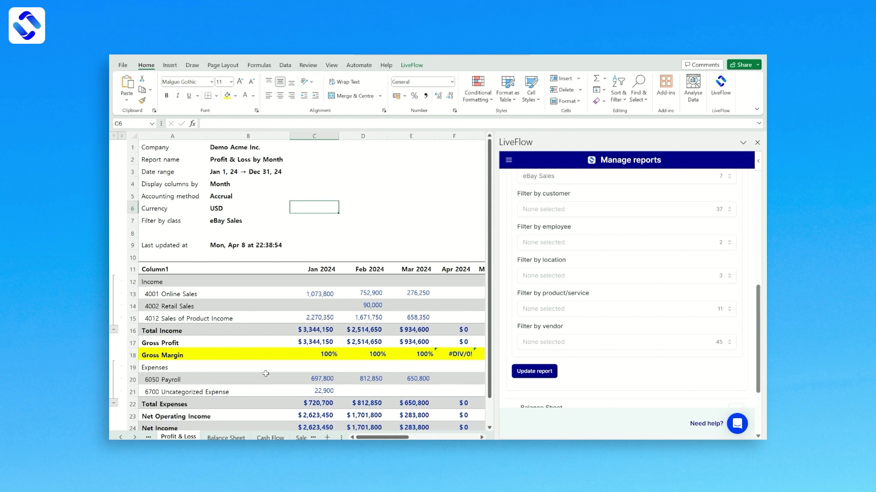
scroll(299, 381, right, 2)
scroll(298, 382, right, 1)
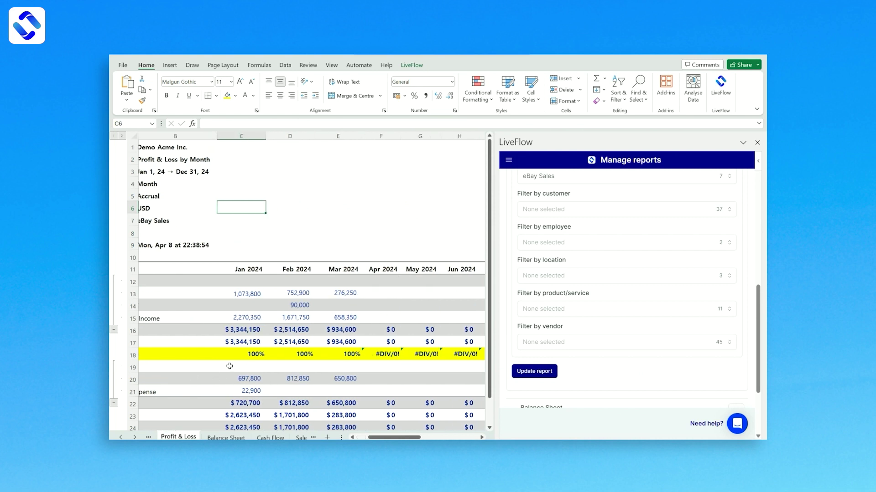
scroll(304, 369, left, 3)
scroll(636, 263, up, 10)
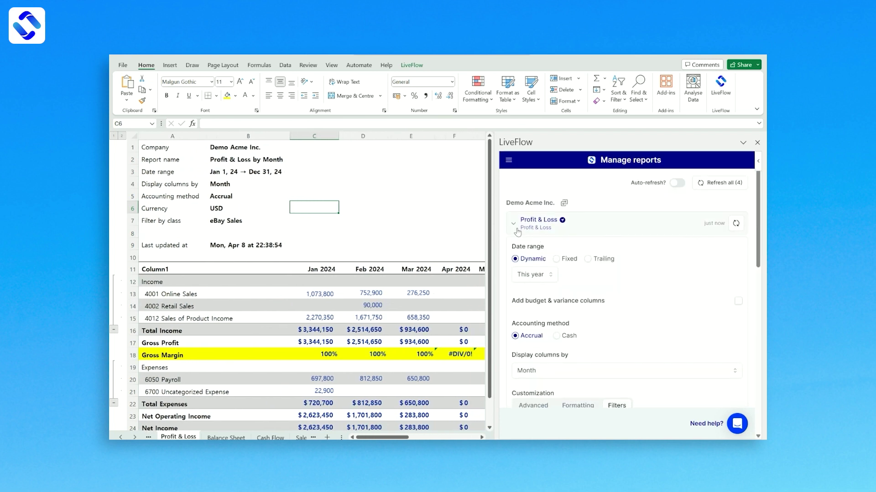
Start a new LiveFlow report of type Budget vs. Actuals
click(516, 231)
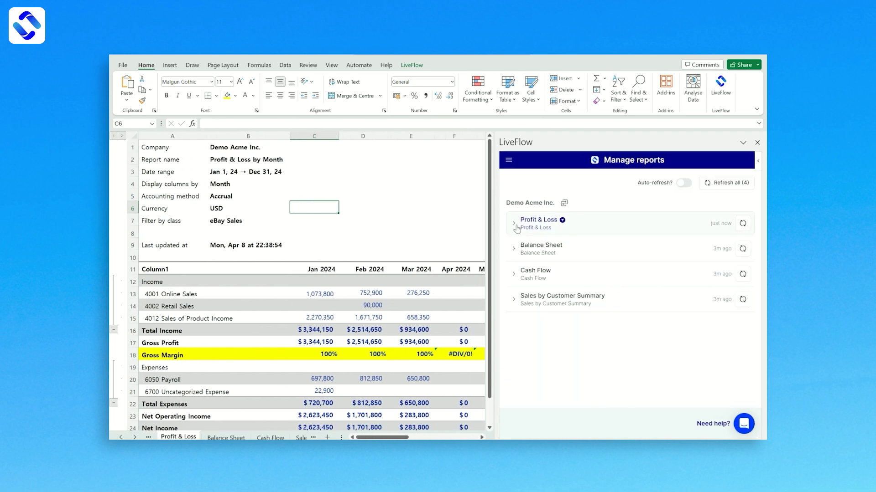
click(508, 165)
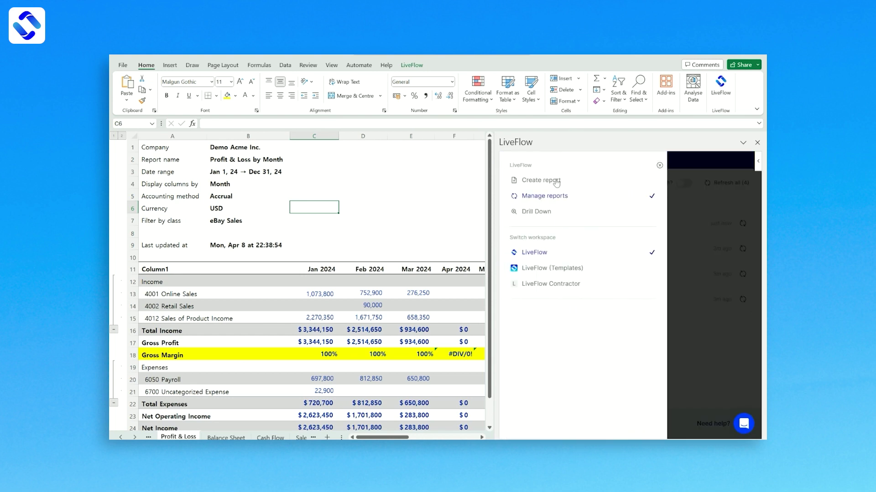
click(556, 181)
click(599, 244)
text(budget)
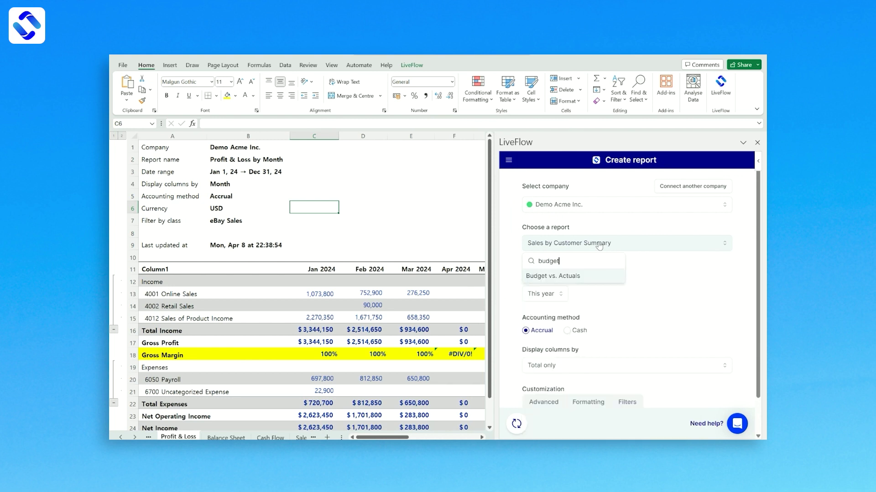
click(604, 278)
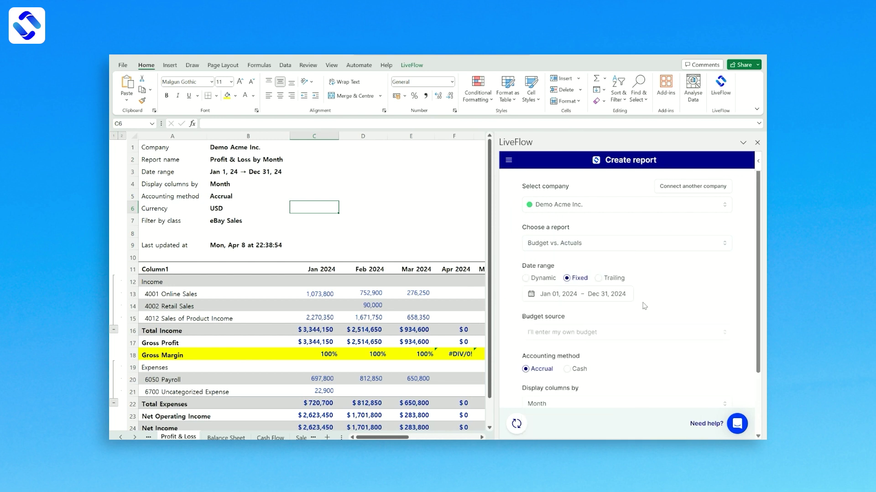
Use the 2024 Budget as budget source with a dynamic This year range, and generate it
scroll(641, 301, down, 3)
click(584, 263)
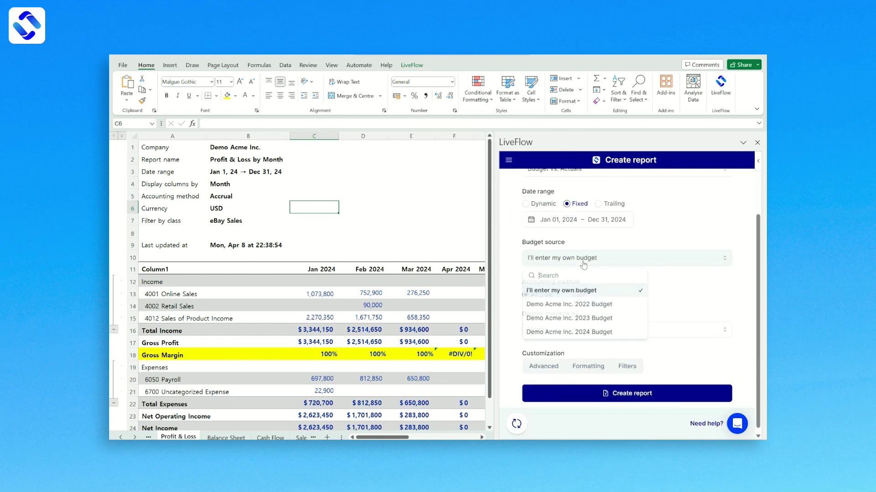
click(607, 334)
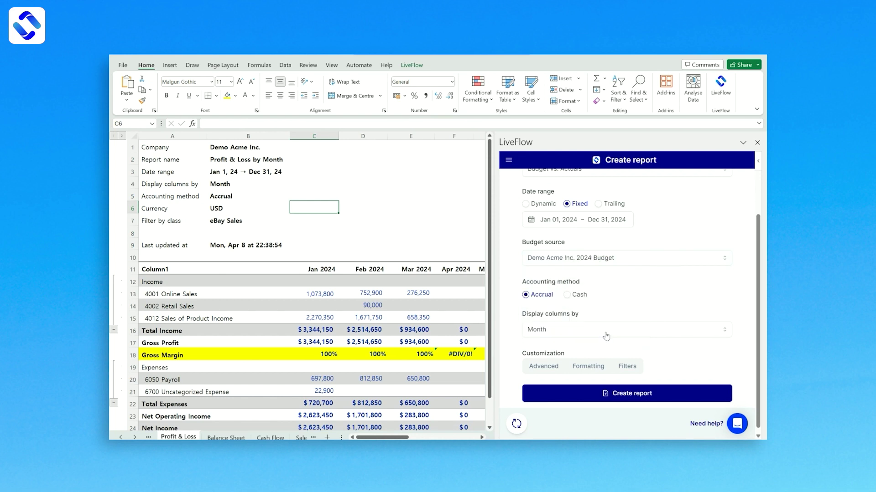
click(543, 206)
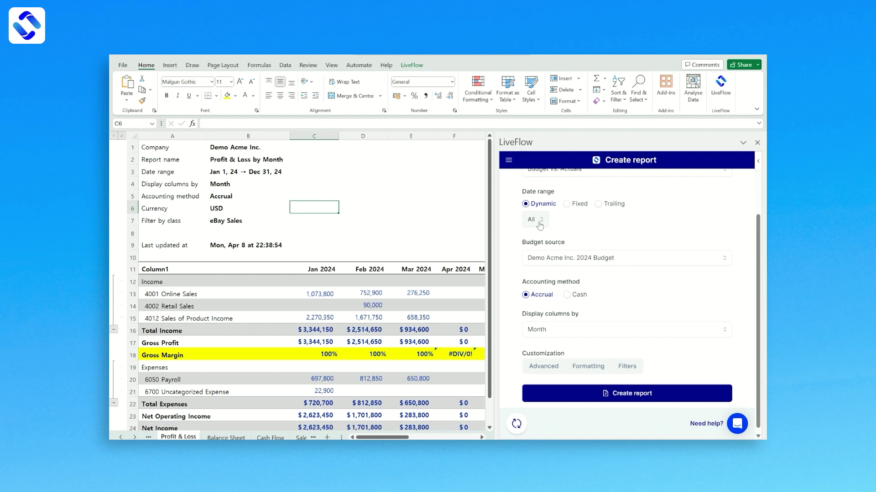
click(534, 220)
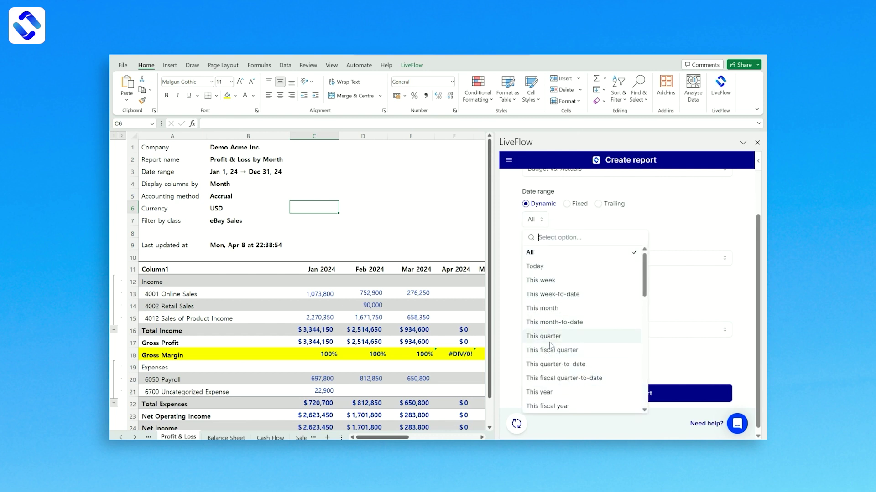
click(541, 392)
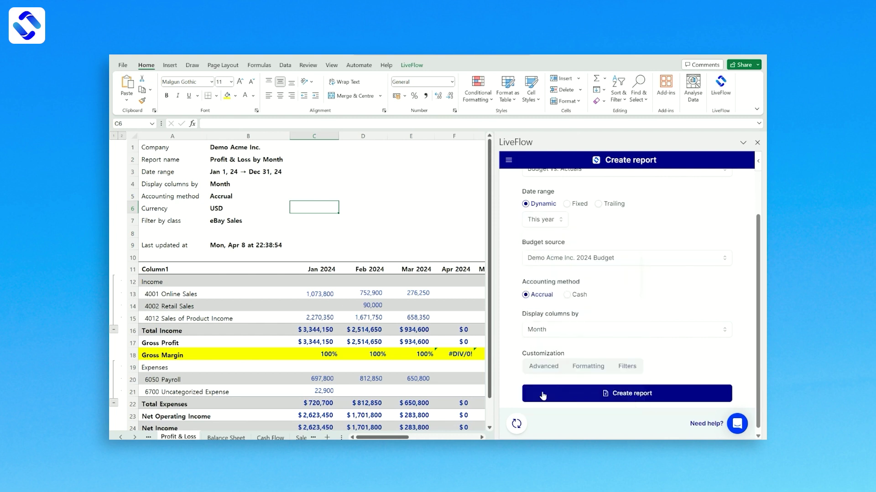
click(605, 395)
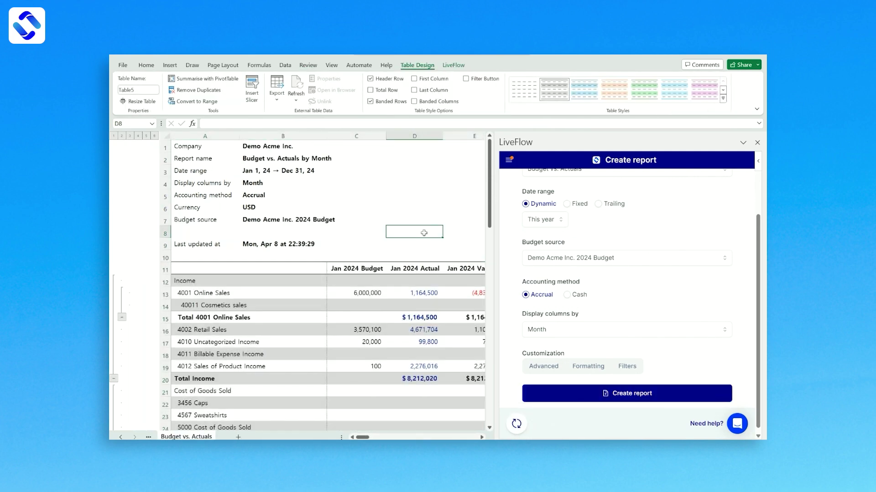
Close the LiveFlow pane and insert a new blank worksheet
click(424, 233)
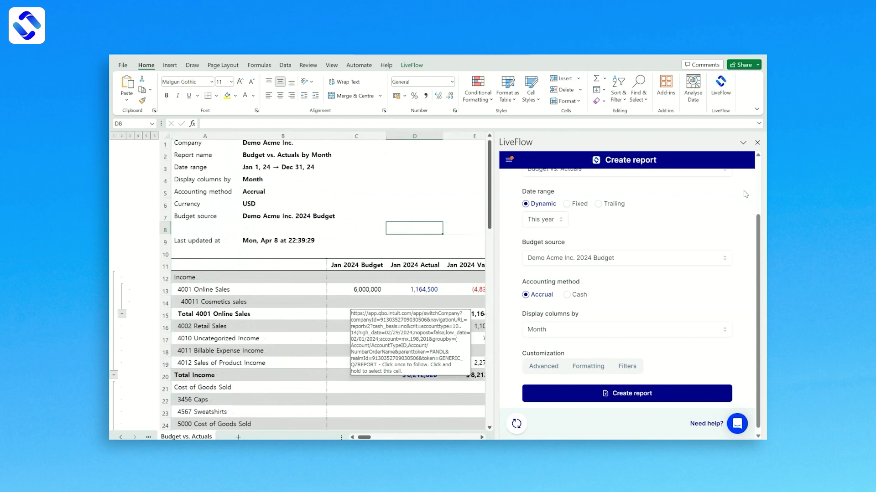
click(757, 142)
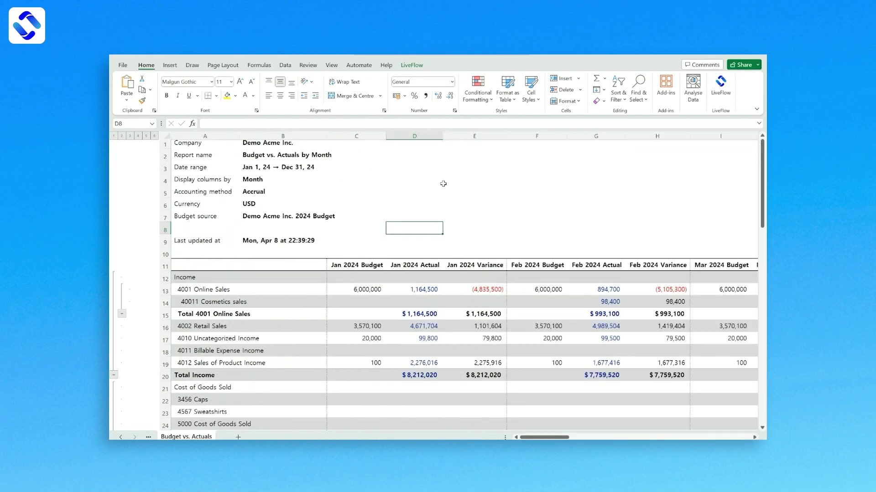
key(ctrl+Page_Up)
key(ctrl+Page_Up)
key(ctrl+Page_Up)
key(ctrl+Page_Up)
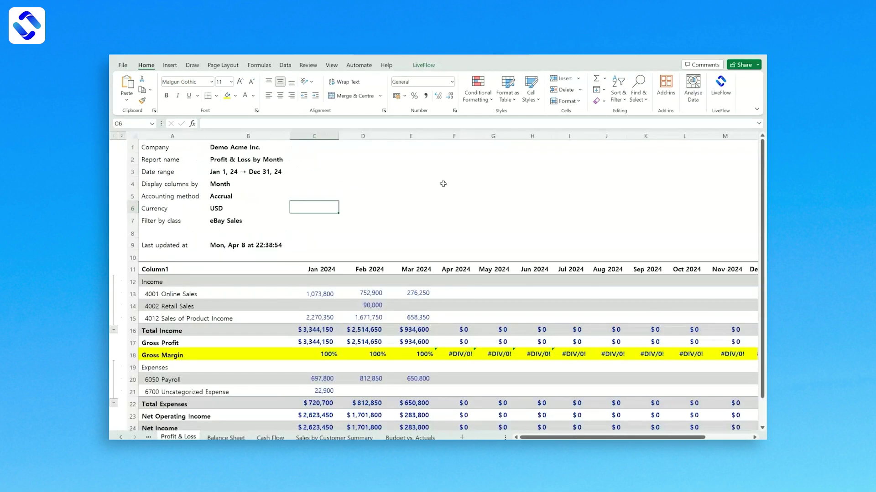
key(ctrl+Home)
key(ctrl+Page_Up)
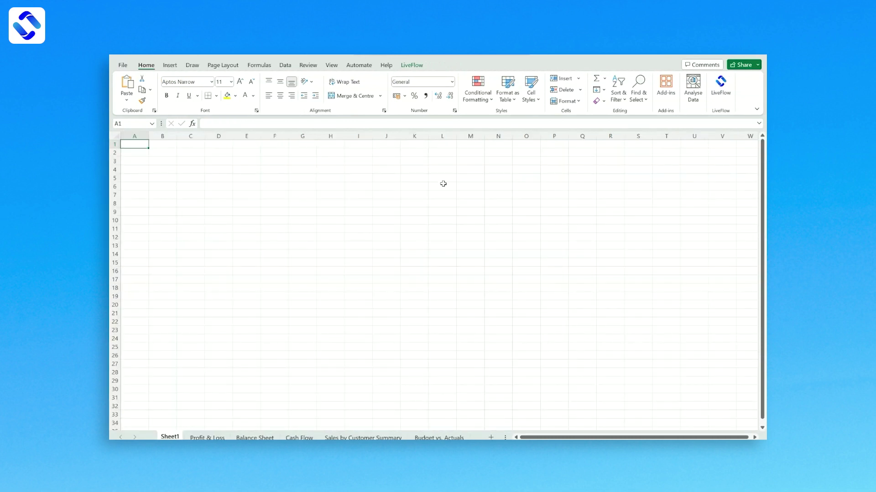
Enter a bold Client label in cell B2
key(Right)
key(Down)
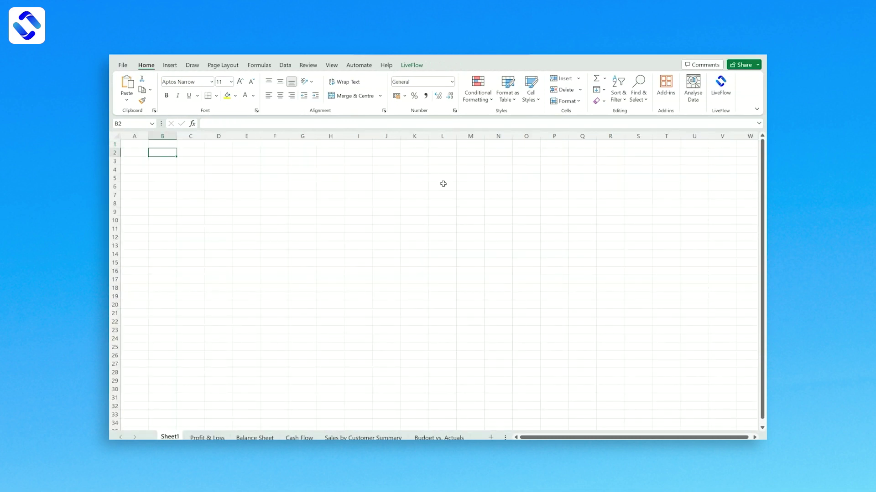
text(Client)
key(ctrl+Return)
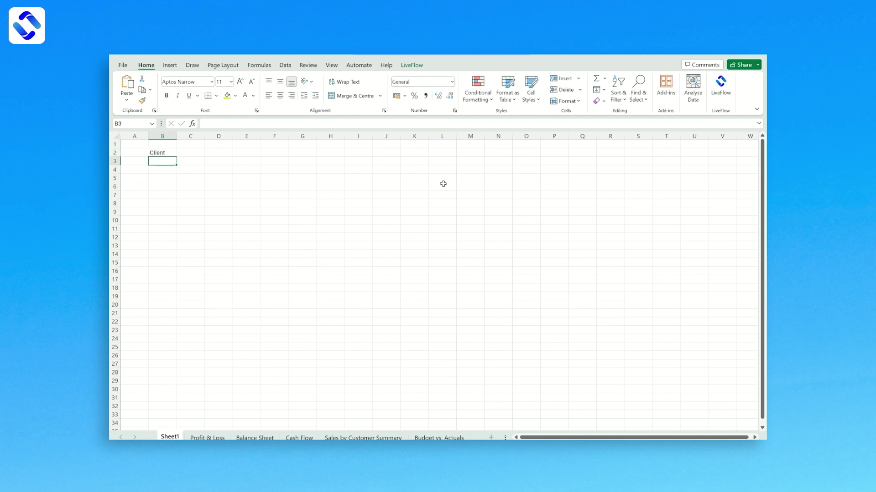
key(ctrl+b)
key(Right)
Set C2 to ='Profit & Loss'!B1 showing Demo Acme Inc. and make it bold
text(=)
key(ctrl+Page_Down)
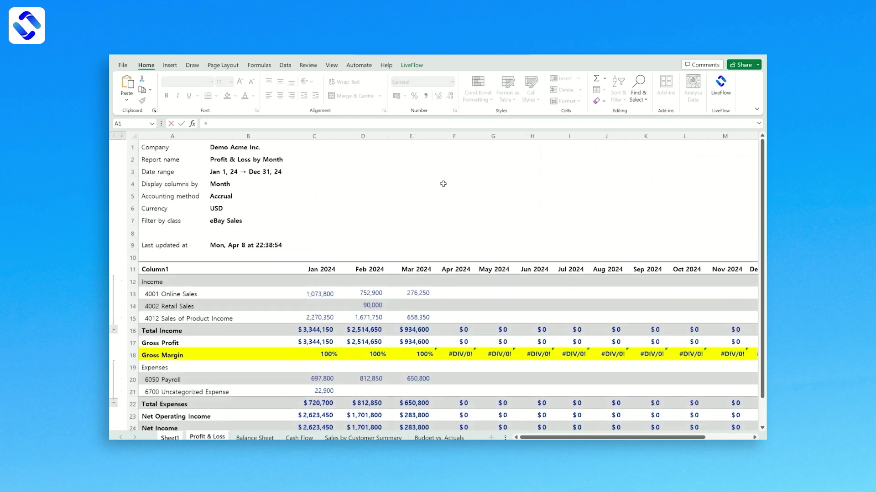
click(249, 151)
key(Return)
key(Up)
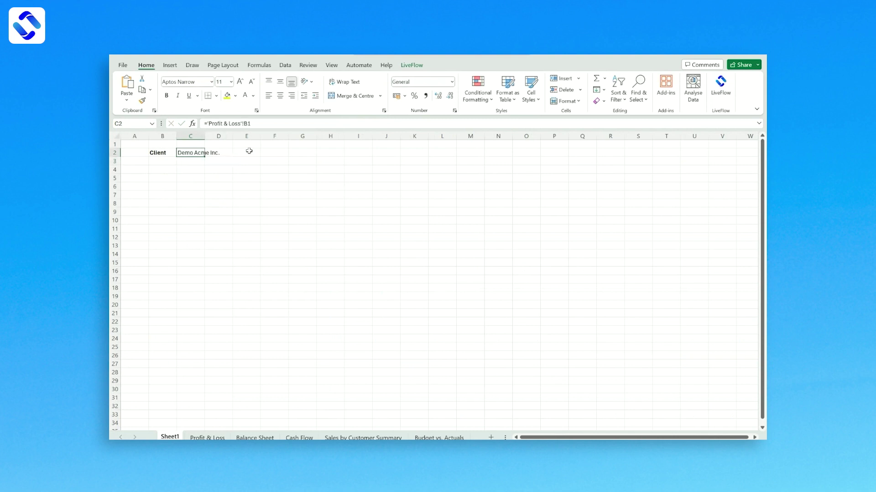
key(ctrl+b)
click(302, 183)
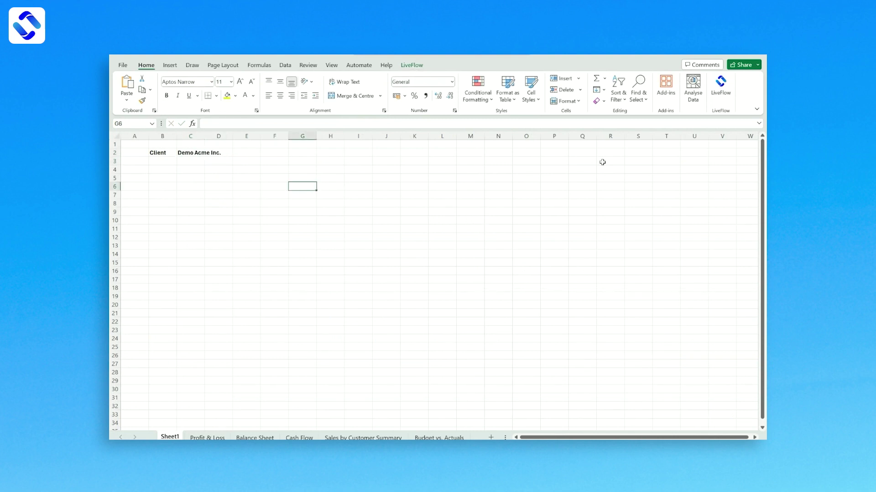
In LiveFlow's Manage reports, swap the company on all 5 reports from Demo Acme Inc. to Acme US
click(713, 97)
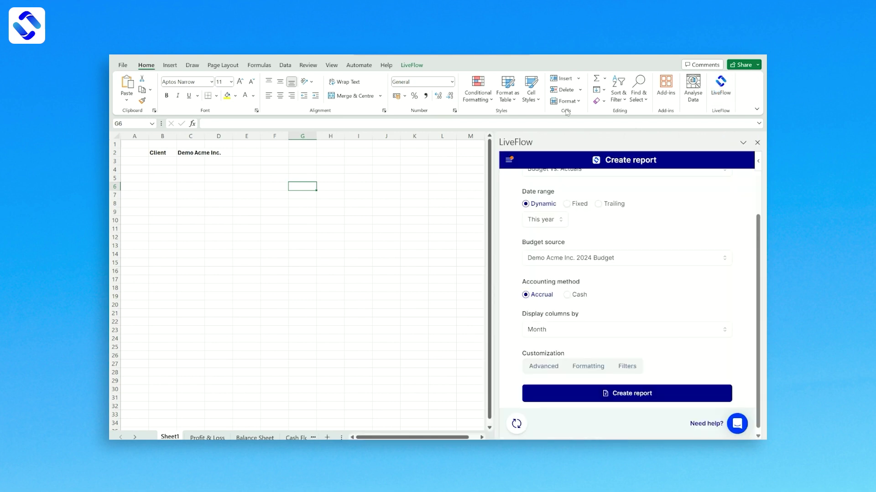
click(510, 160)
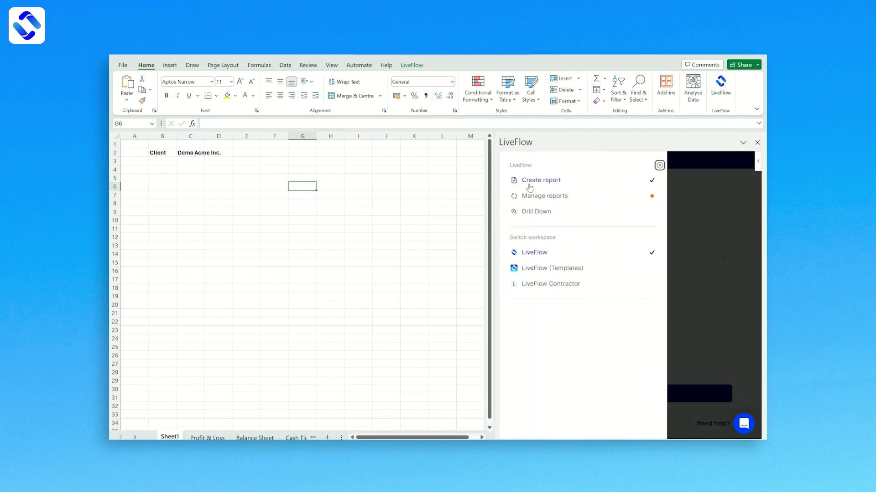
click(529, 196)
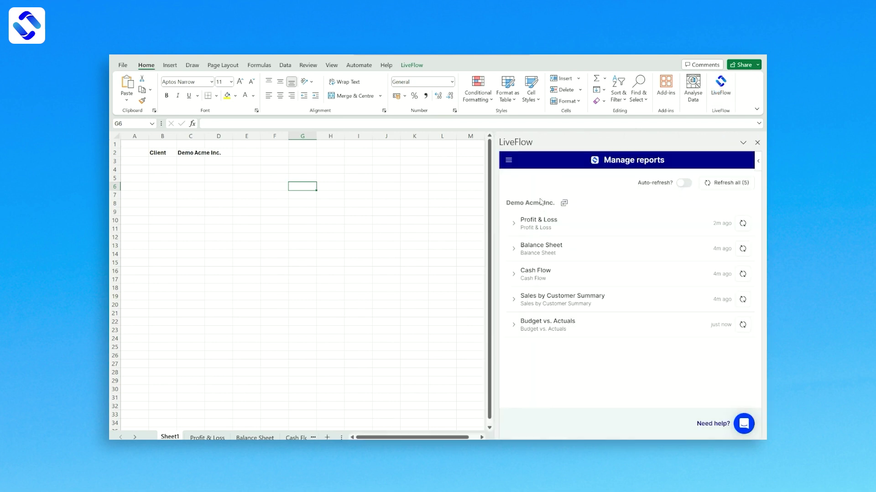
click(564, 203)
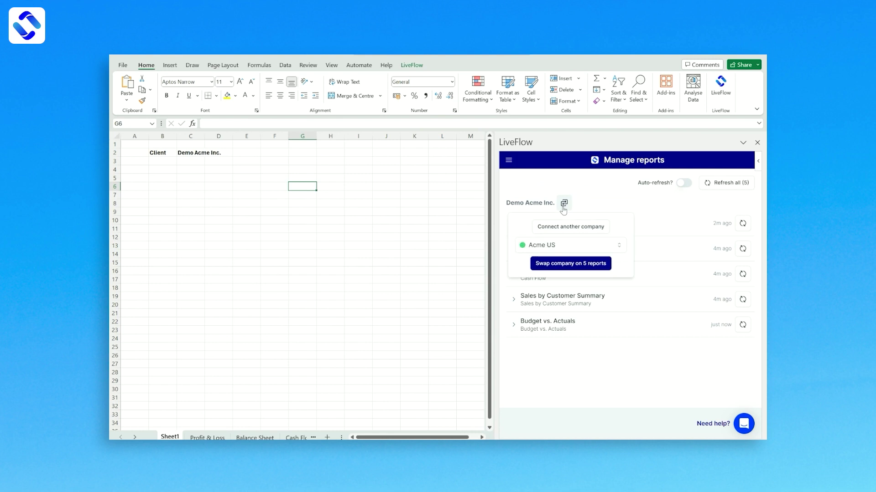
click(576, 265)
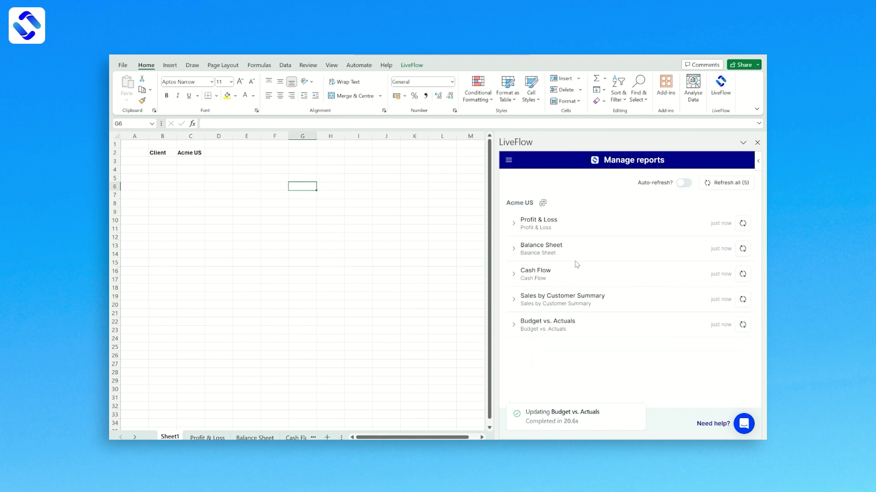
Confirm Sheet1's Client cell and the Profit & Loss sheet now show Acme US
click(249, 215)
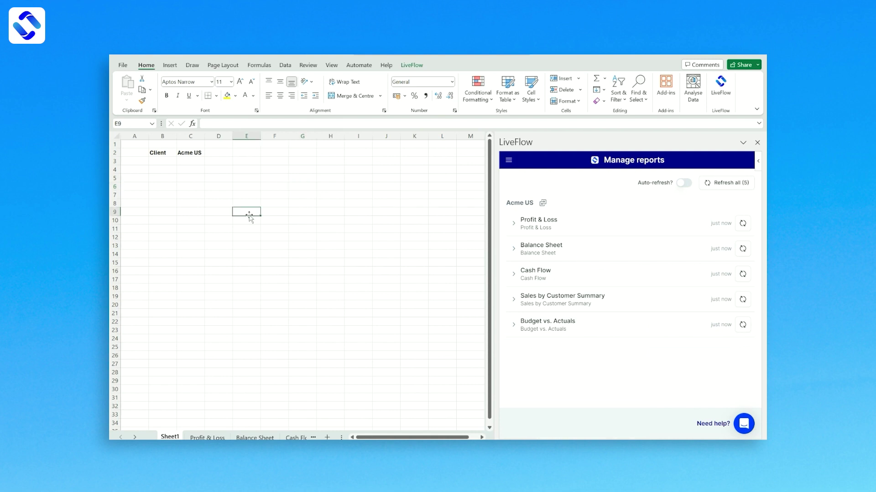
click(190, 153)
key(ctrl+Page_Down)
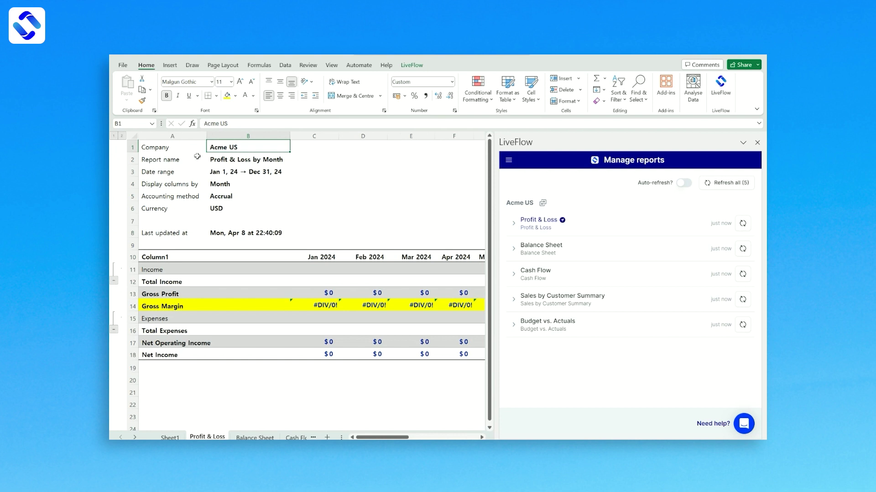
scroll(336, 249, right, 3)
scroll(336, 250, left, 3)
click(327, 267)
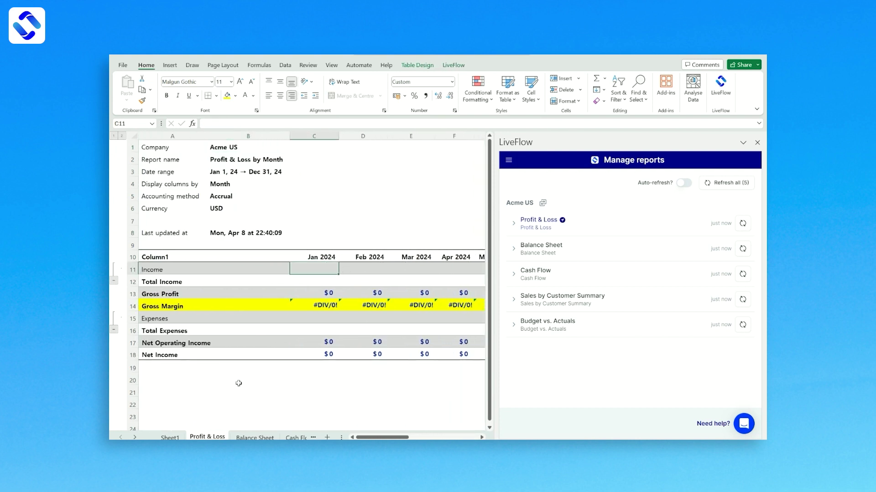
Check the Balance Sheet and Cash Flow reports read Acme US, then enable LiveFlow auto-refresh
click(255, 438)
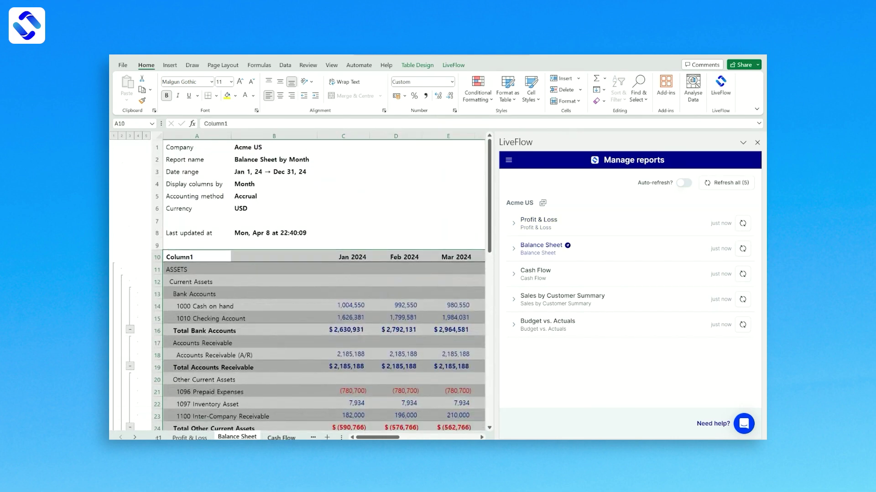
click(281, 437)
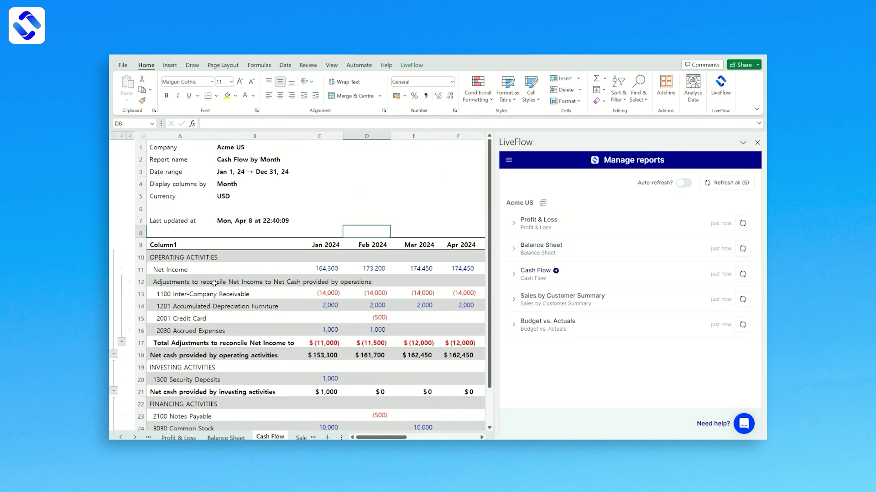
click(221, 150)
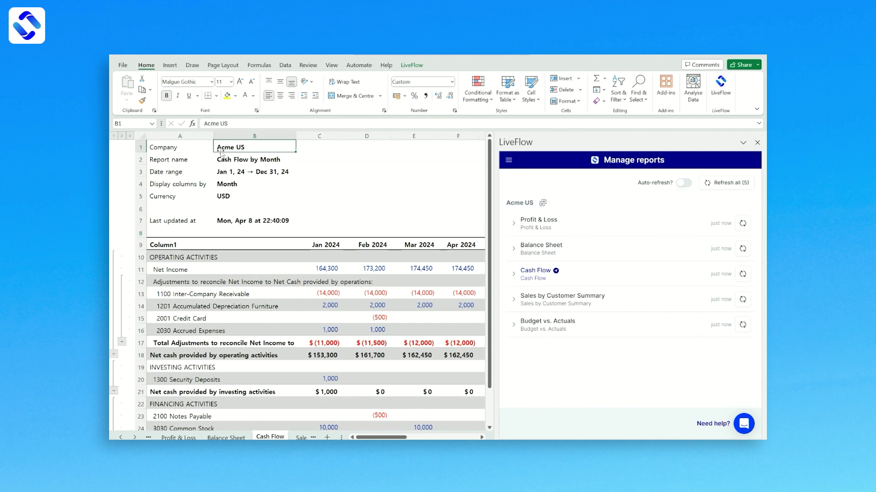
click(682, 184)
mouse_move(682, 186)
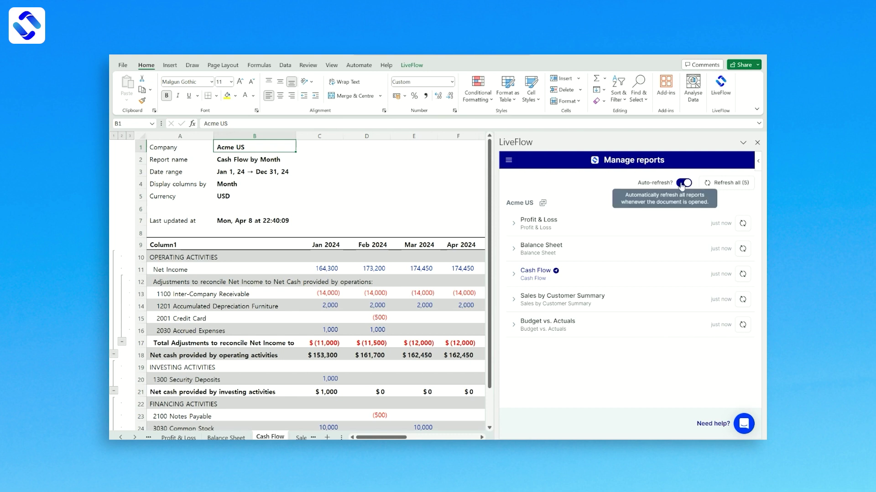